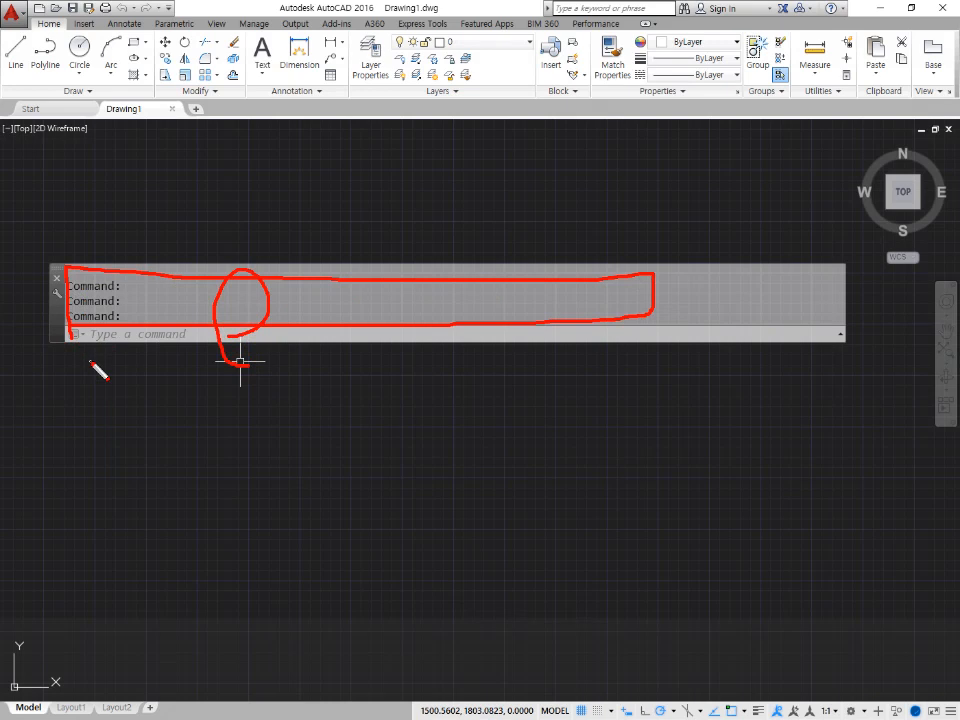
key(e)
mouse_move(100, 341)
mouse_down()
mouse_move(62, 290)
mouse_move(133, 332)
mouse_move(118, 338)
mouse_up()
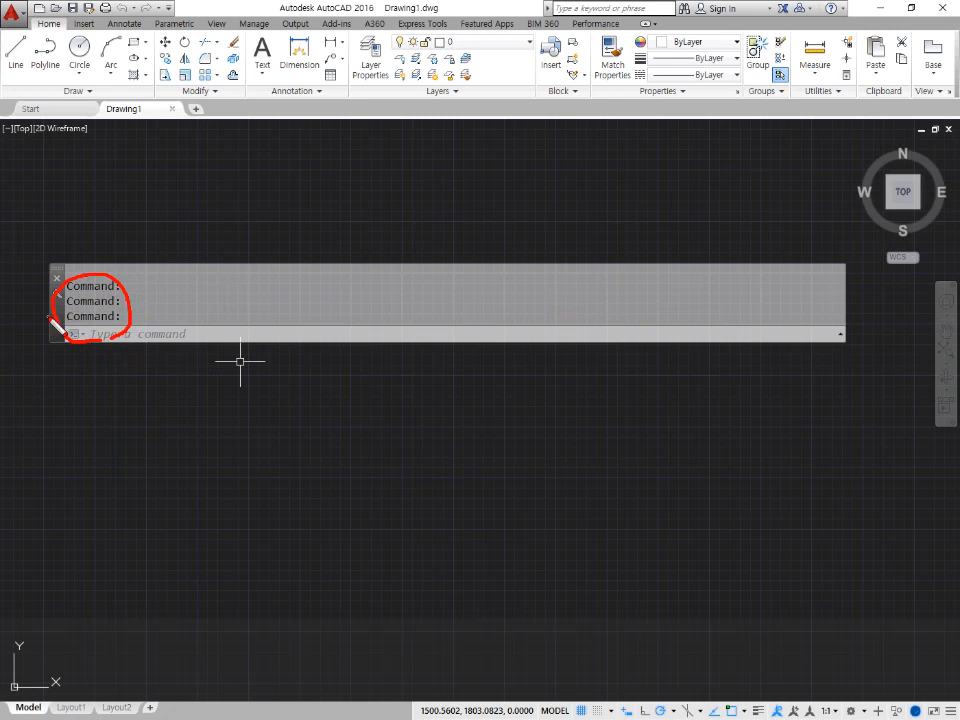
key(Escape)
- Dock the floating command line above the drawing area, and redock it beneath the drawing area
mouse_move(55, 322)
mouse_down()
mouse_move(118, 296)
mouse_move(99, 296)
mouse_move(99, 455)
mouse_move(124, 144)
mouse_up()
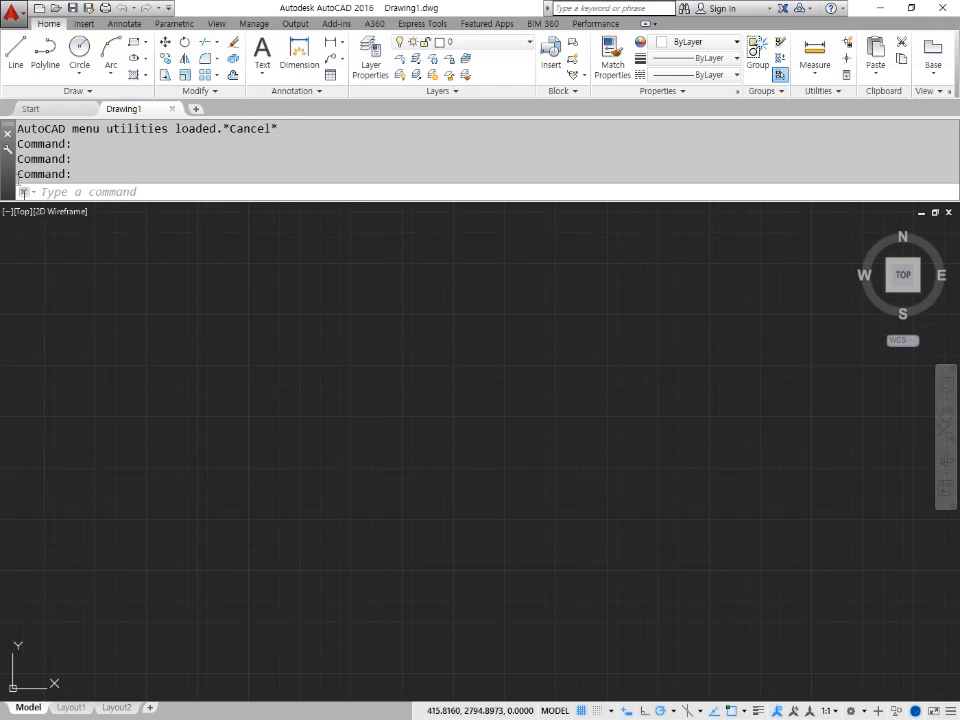
click(8, 131)
drag(16, 143, 71, 684)
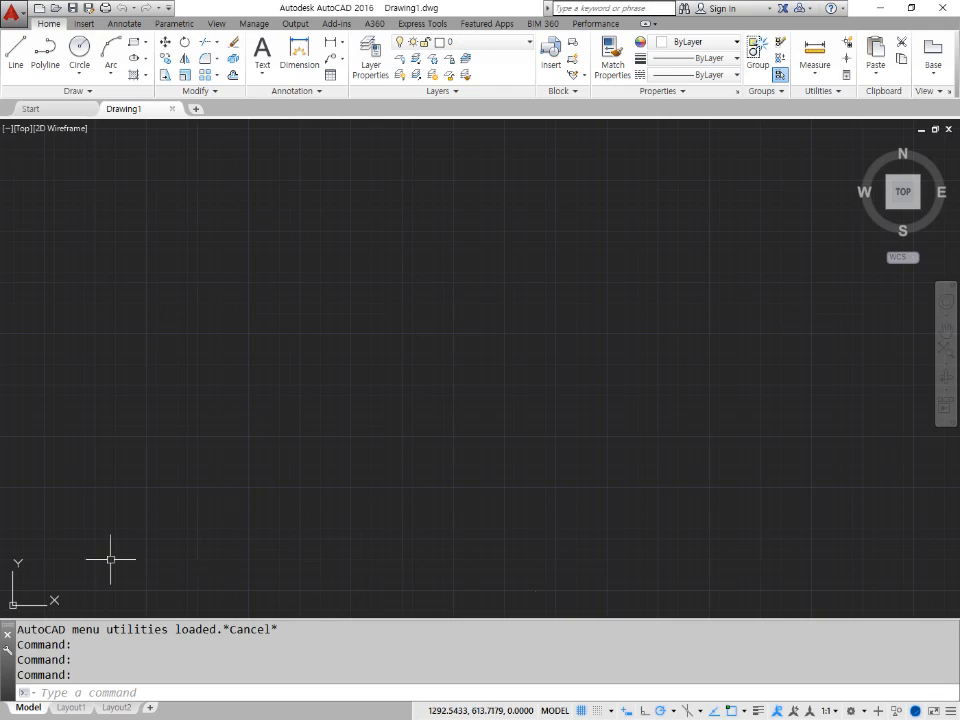
- Undock the command line so it floats over the drawing, and dock it again beneath the drawing area
drag(6, 626, 101, 395)
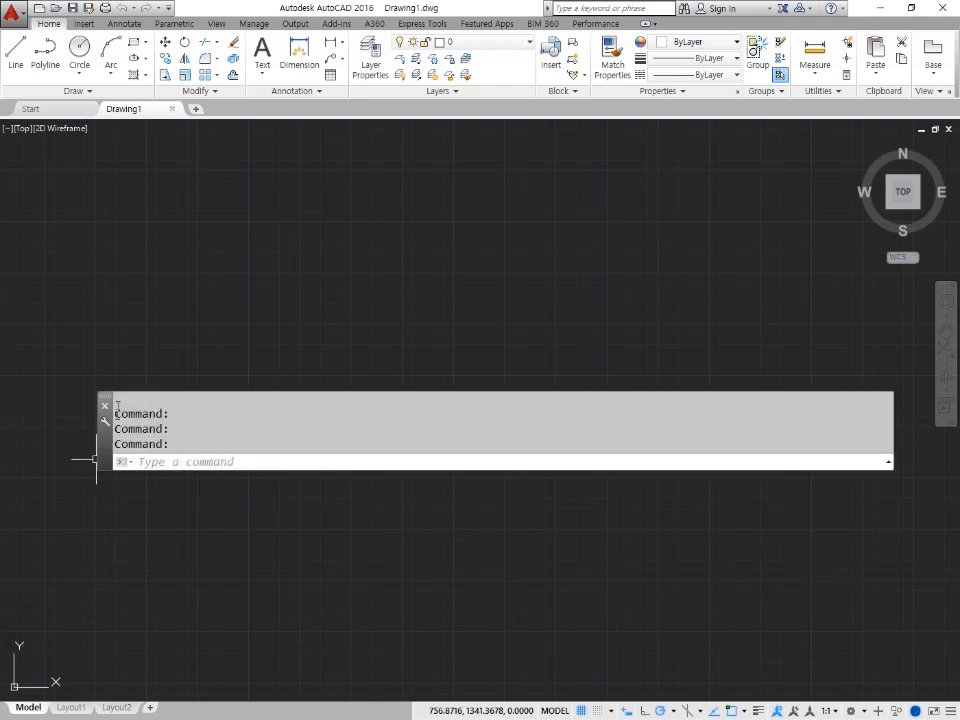
mouse_move(91, 396)
mouse_down()
mouse_move(119, 391)
mouse_move(112, 405)
mouse_up()
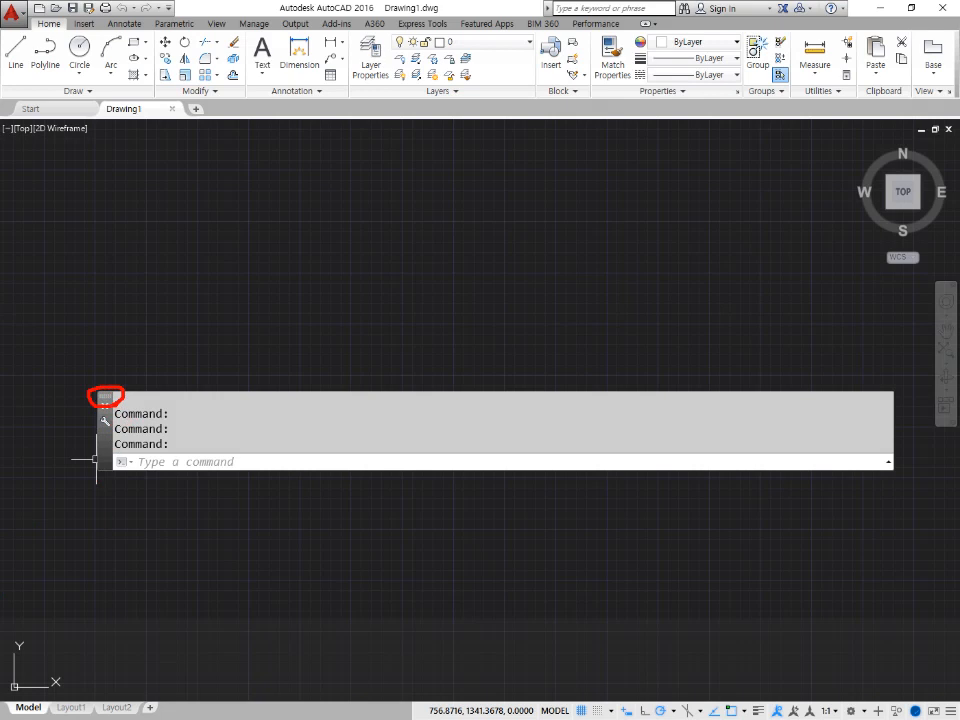
key(Escape)
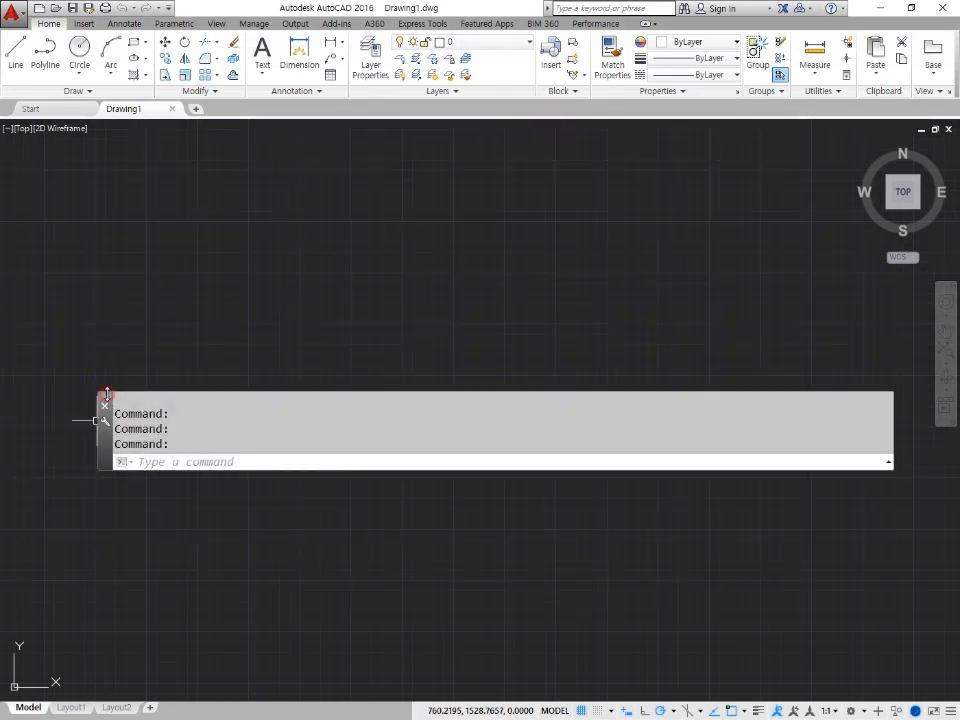
mouse_move(106, 393)
mouse_down()
mouse_move(107, 328)
mouse_move(104, 687)
mouse_up()
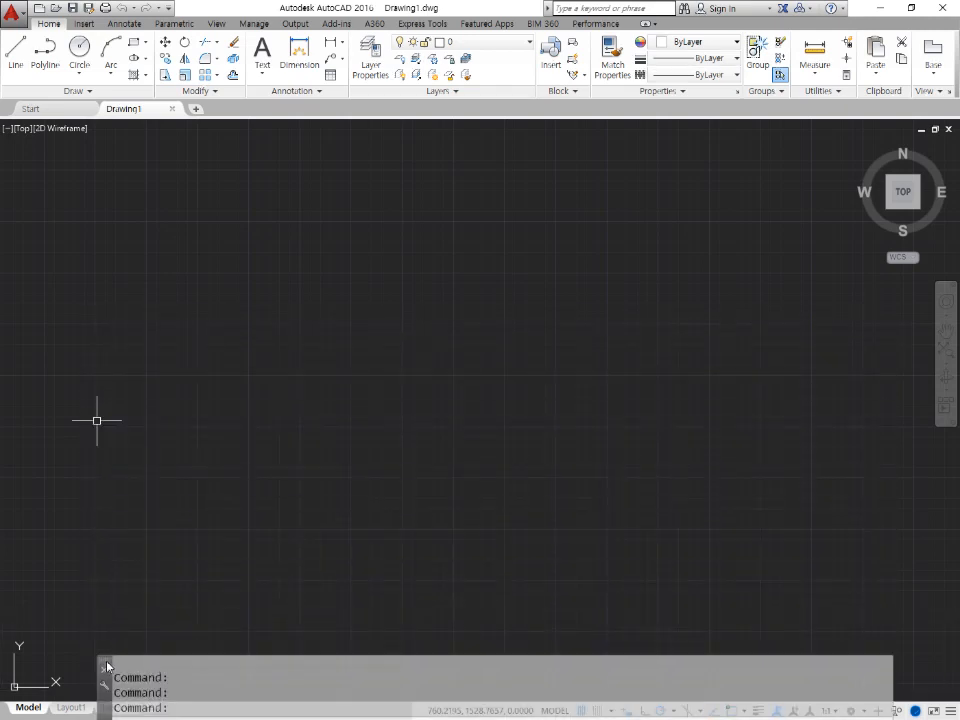
mouse_move(109, 686)
mouse_down()
mouse_move(124, 521)
mouse_move(105, 686)
mouse_up()
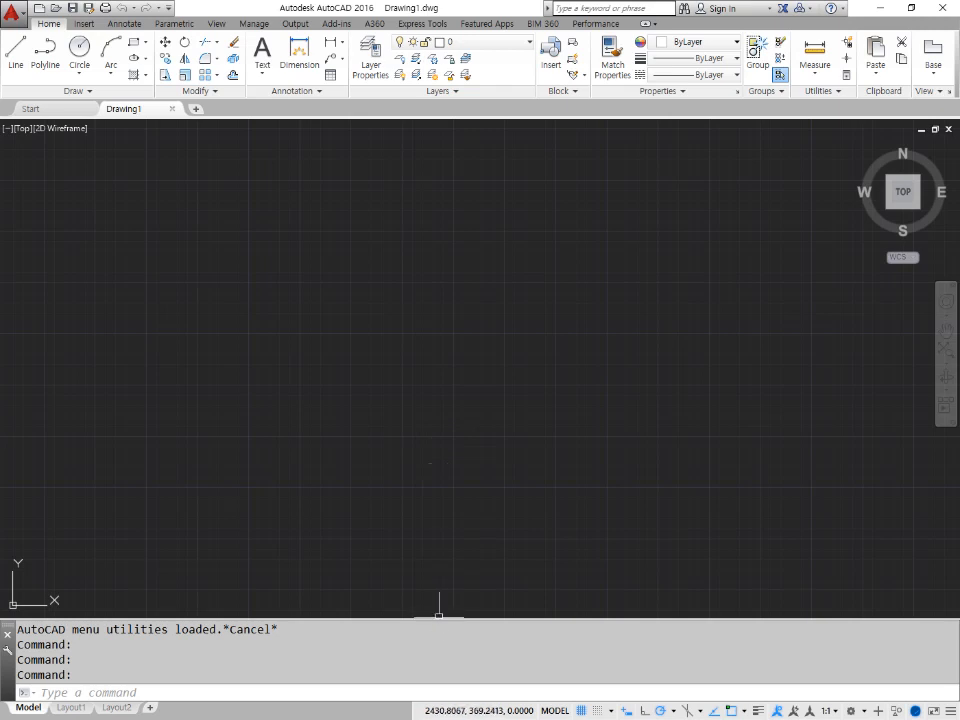
- Shrink the docked command line's height to a single history line and enlarge it to four history lines
mouse_move(437, 617)
mouse_down()
mouse_move(446, 364)
mouse_move(431, 626)
mouse_up()
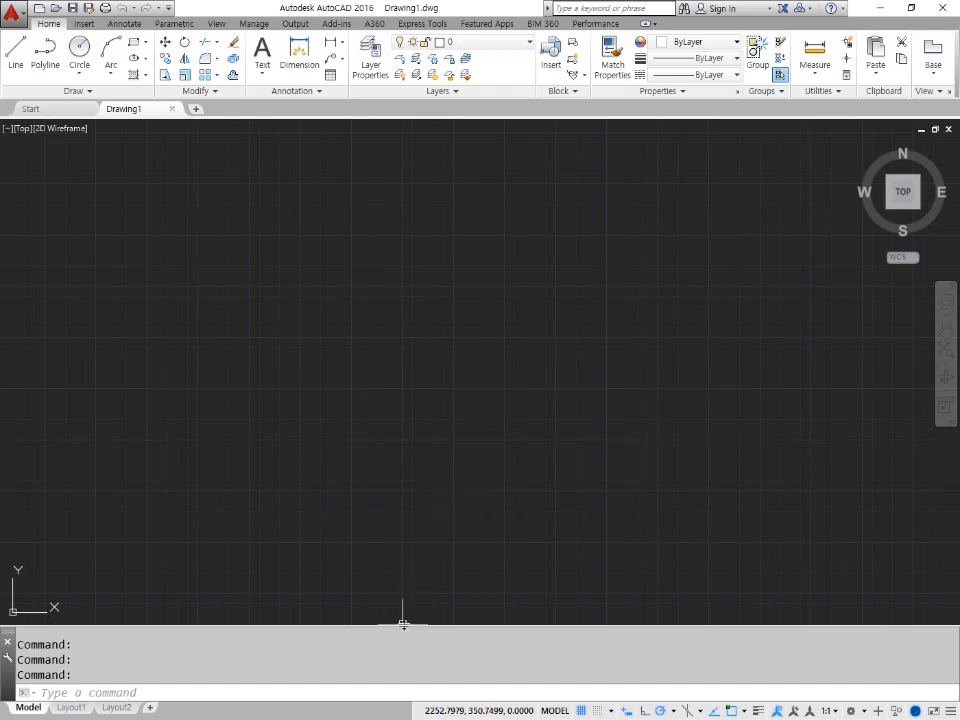
drag(402, 625, 396, 663)
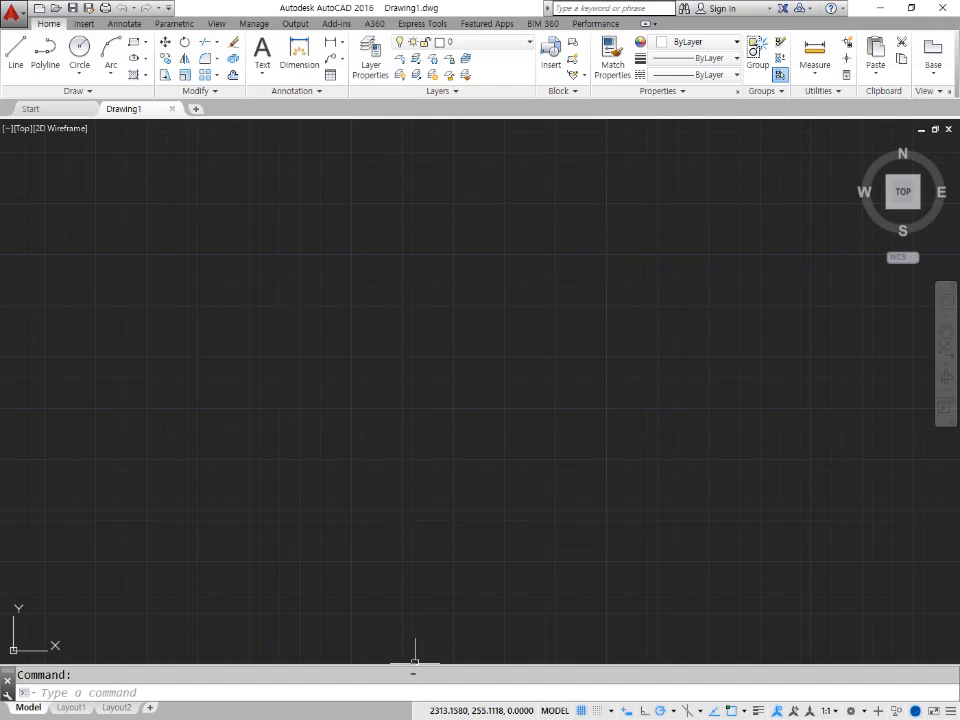
drag(413, 664, 414, 609)
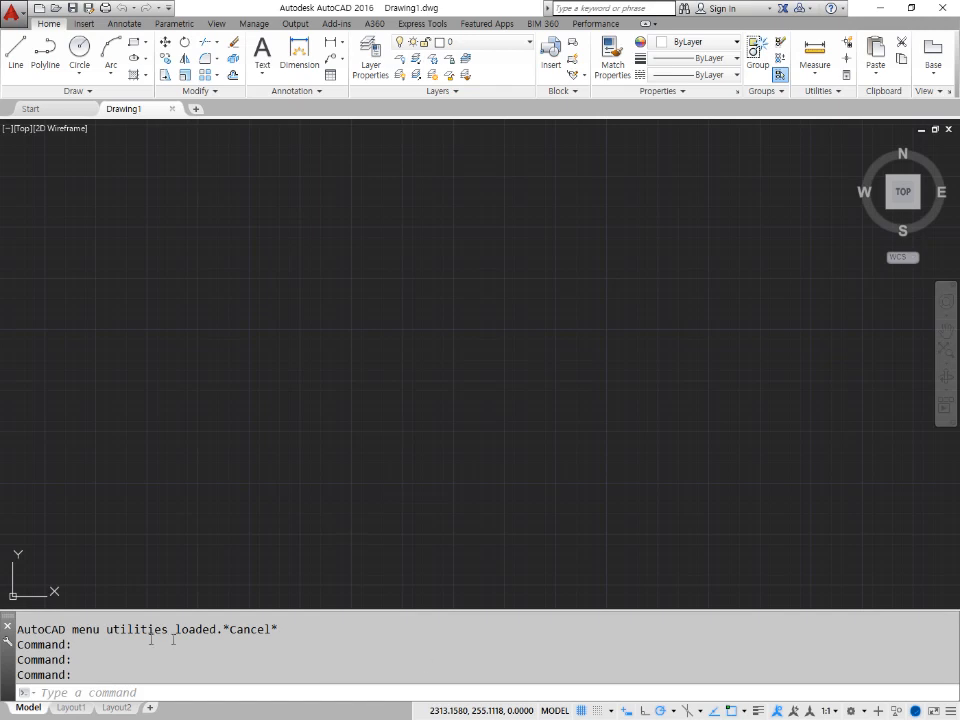
- Dock the command line above the drawing area and pull it off into a floating window
click(7, 620)
mouse_move(7, 620)
mouse_down()
mouse_move(113, 253)
mouse_move(79, 150)
mouse_move(60, 130)
mouse_up()
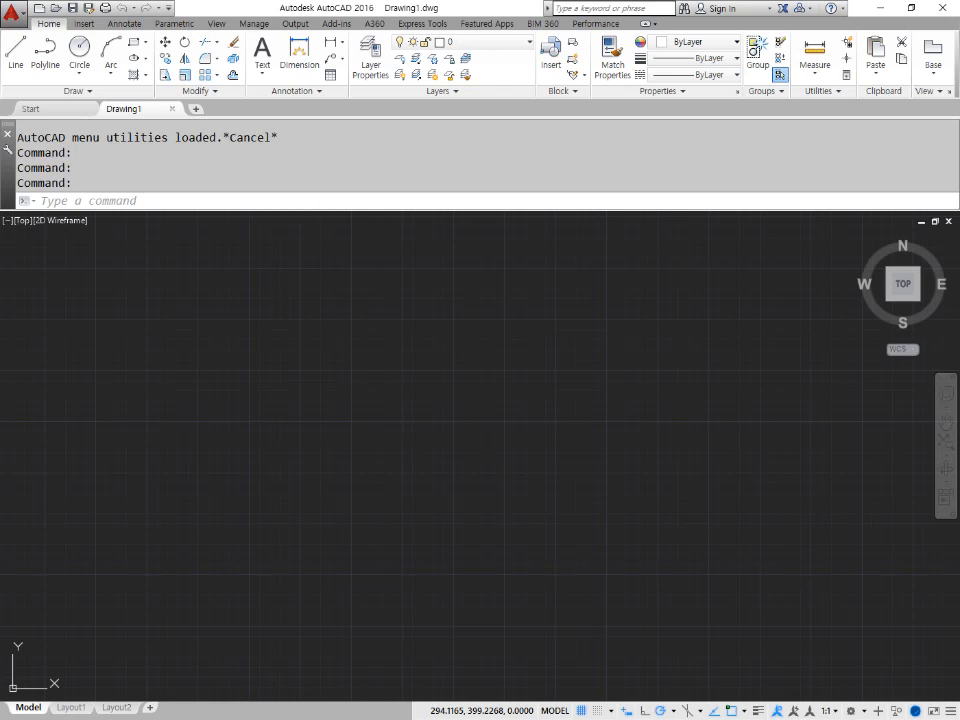
mouse_move(6, 200)
mouse_down()
mouse_move(7, 120)
mouse_move(62, 213)
mouse_up()
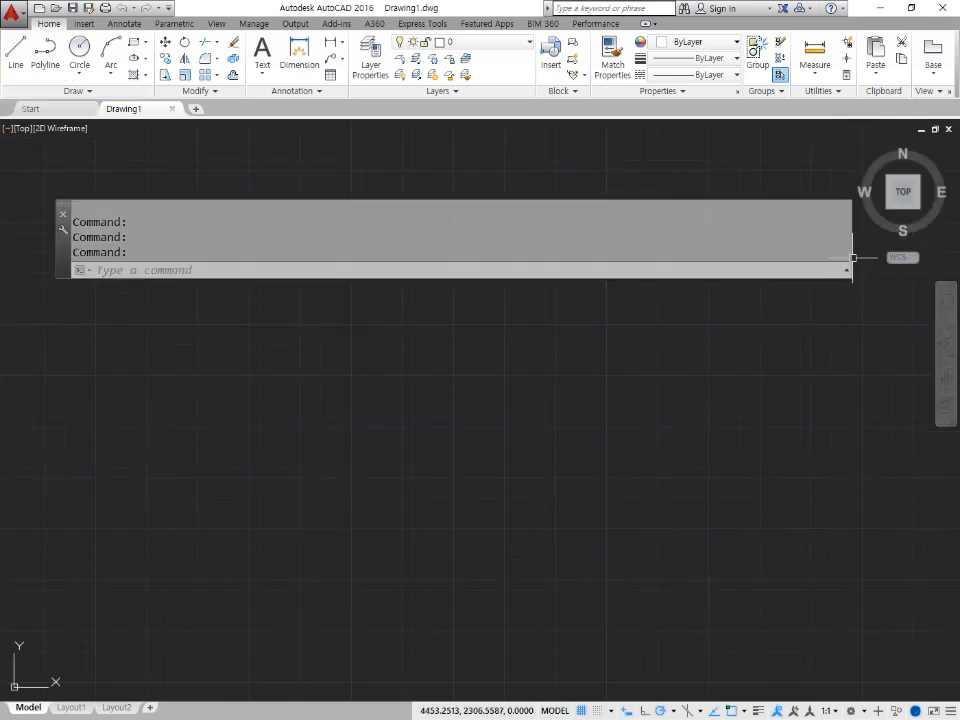
- Narrow the floating command line to roughly a quarter of the drawing width and reposition it over the drawing's upper-left area
drag(850, 253, 238, 230)
drag(58, 206, 23, 126)
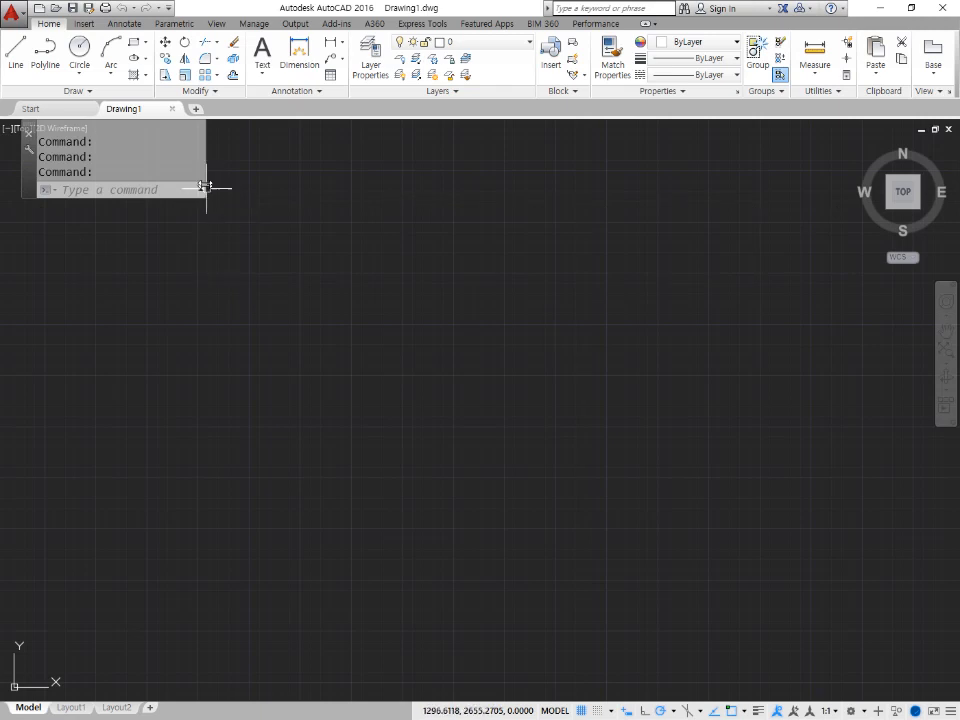
drag(206, 184, 279, 182)
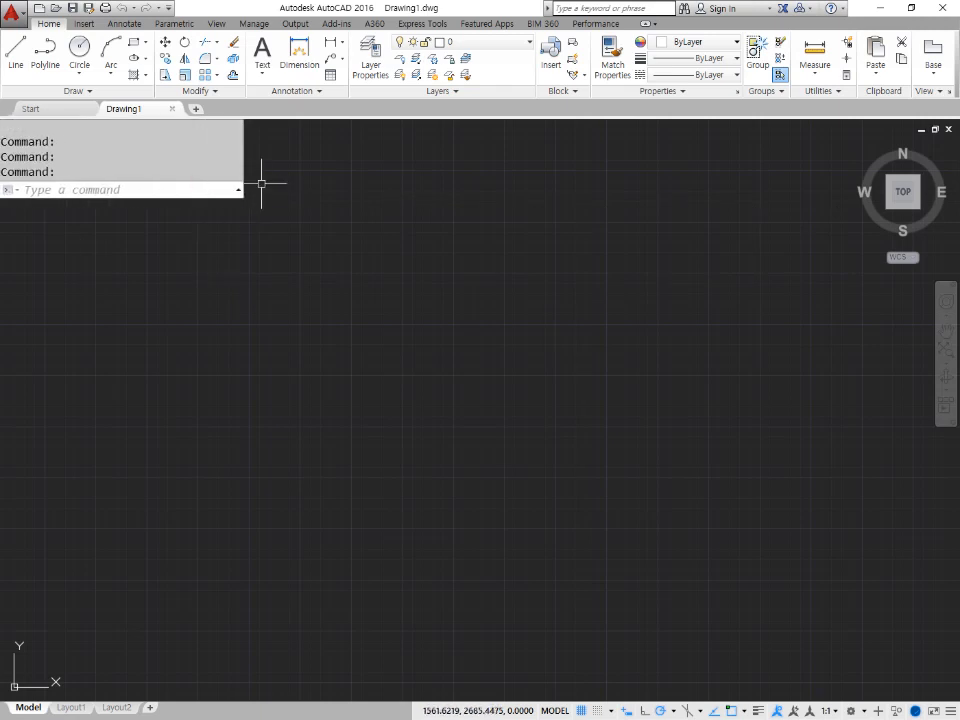
drag(2, 182, 32, 203)
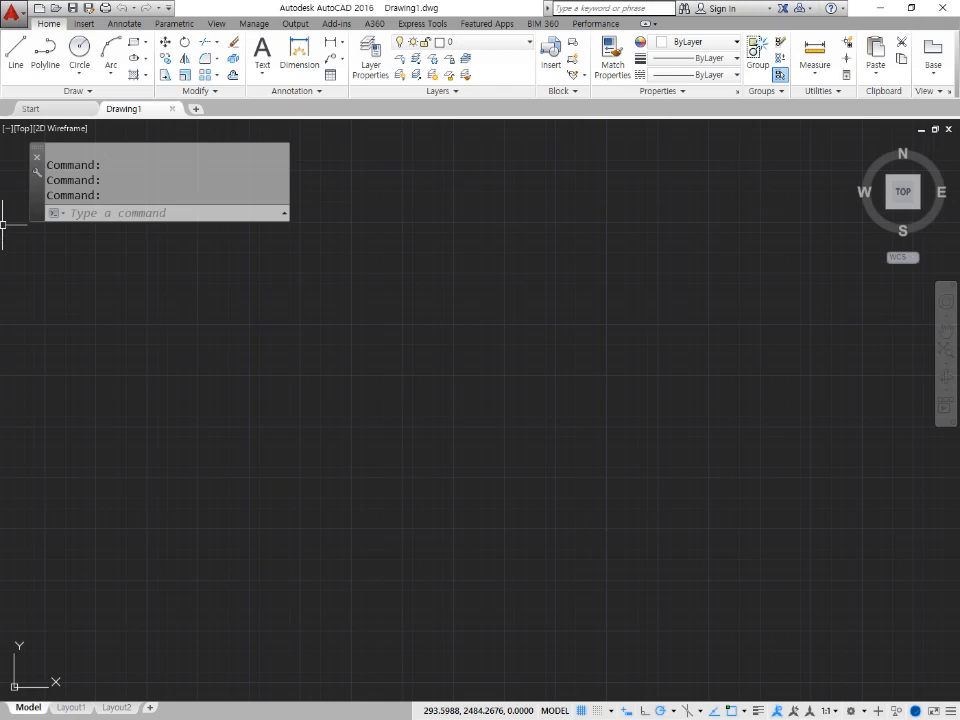
drag(39, 150, 164, 180)
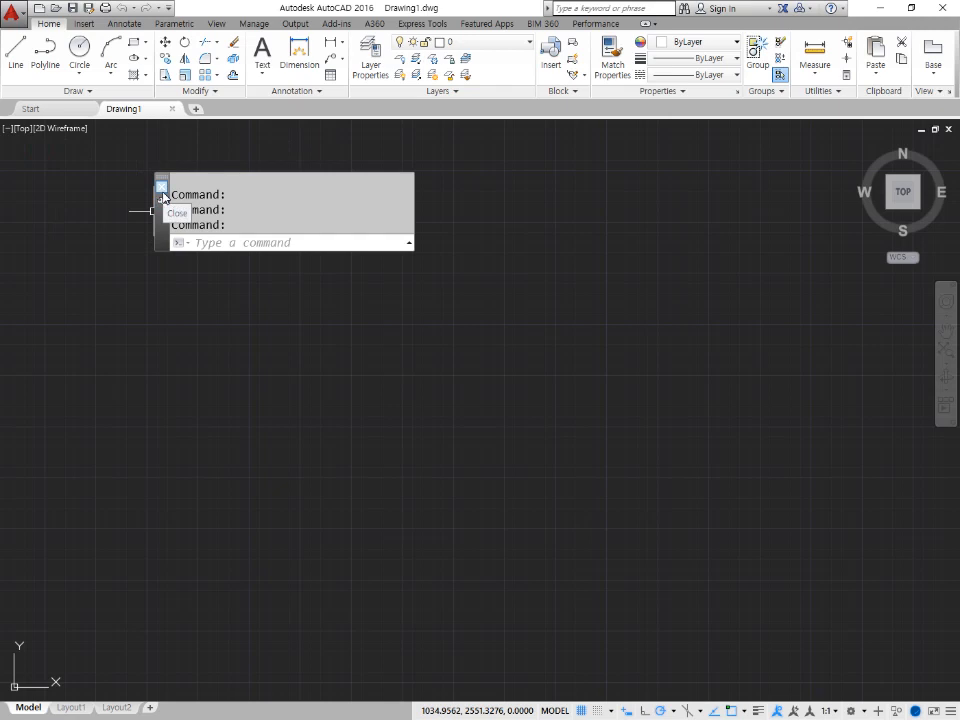
- Close the command line window and display it again, twice in a row, confirming each closing
click(162, 189)
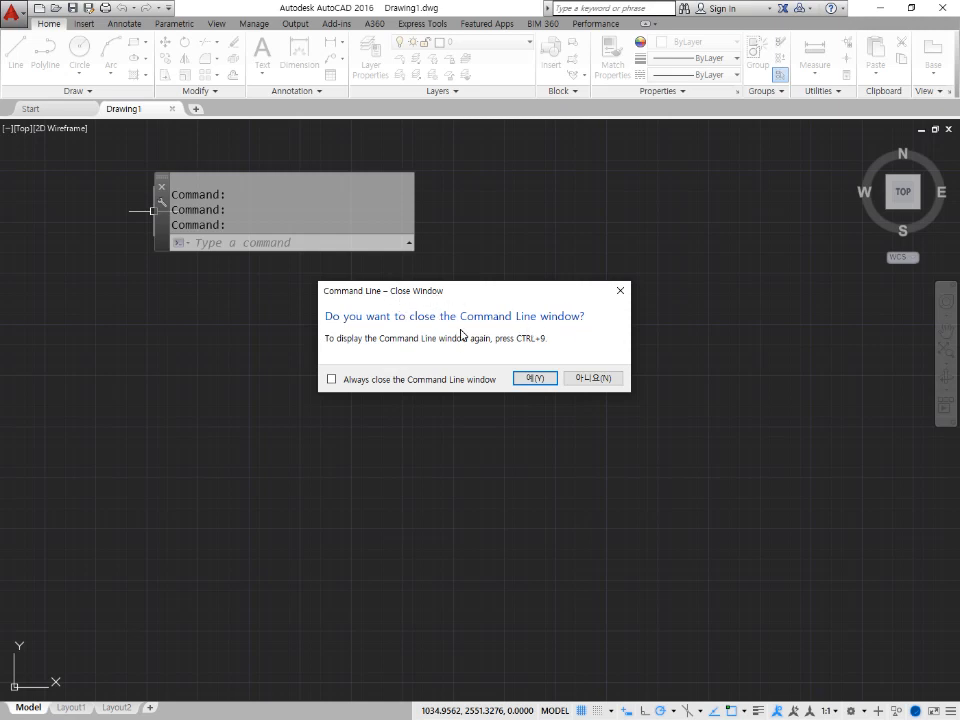
click(534, 379)
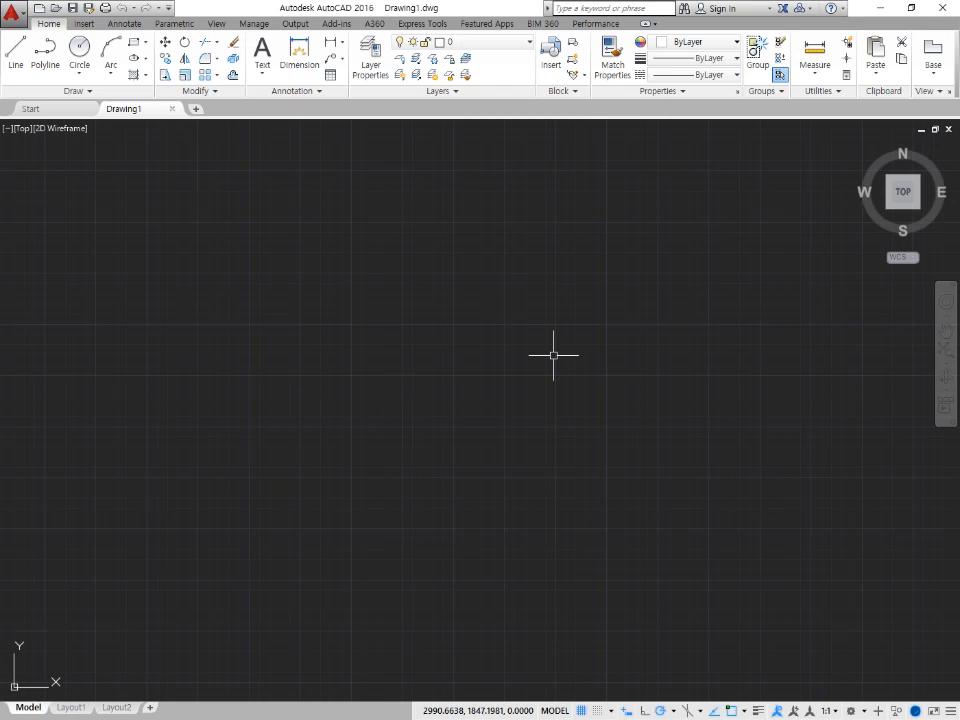
key(ctrl+9)
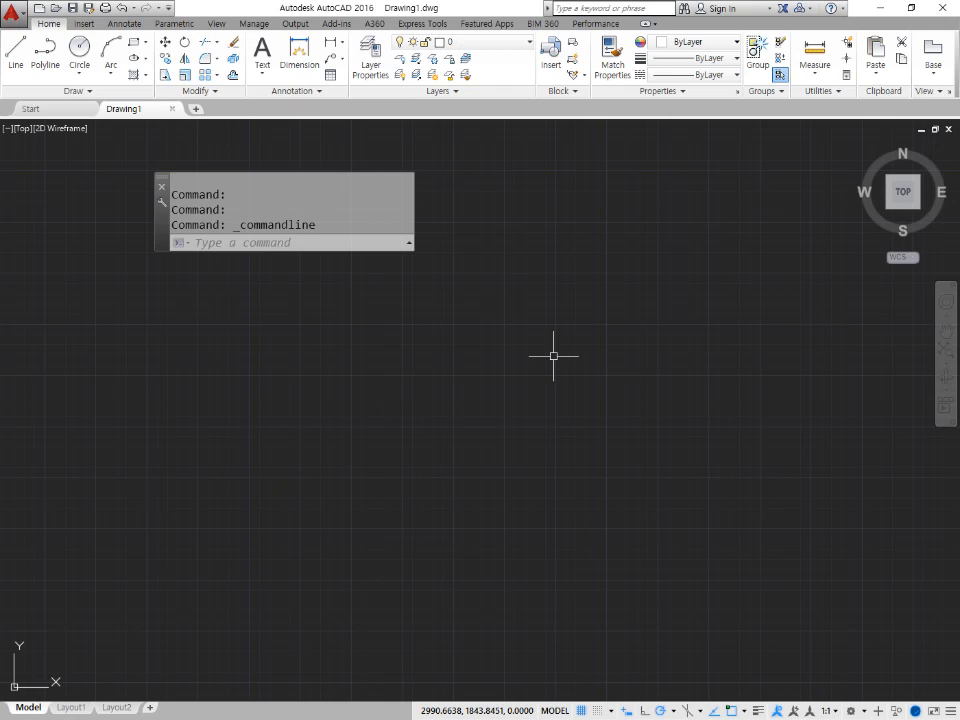
key(ctrl+9)
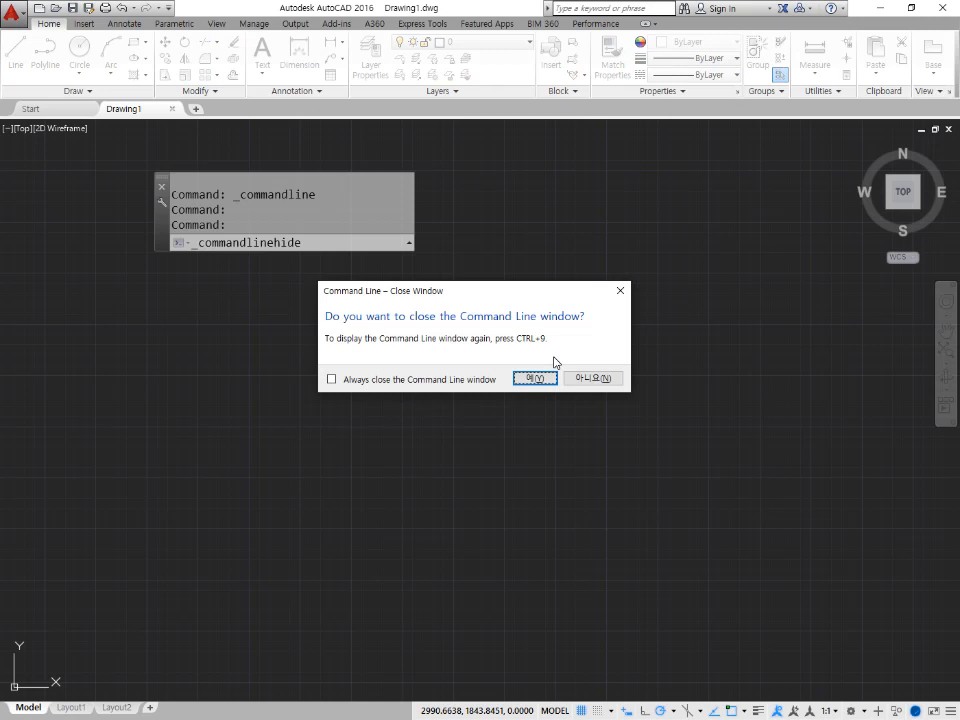
key(Return)
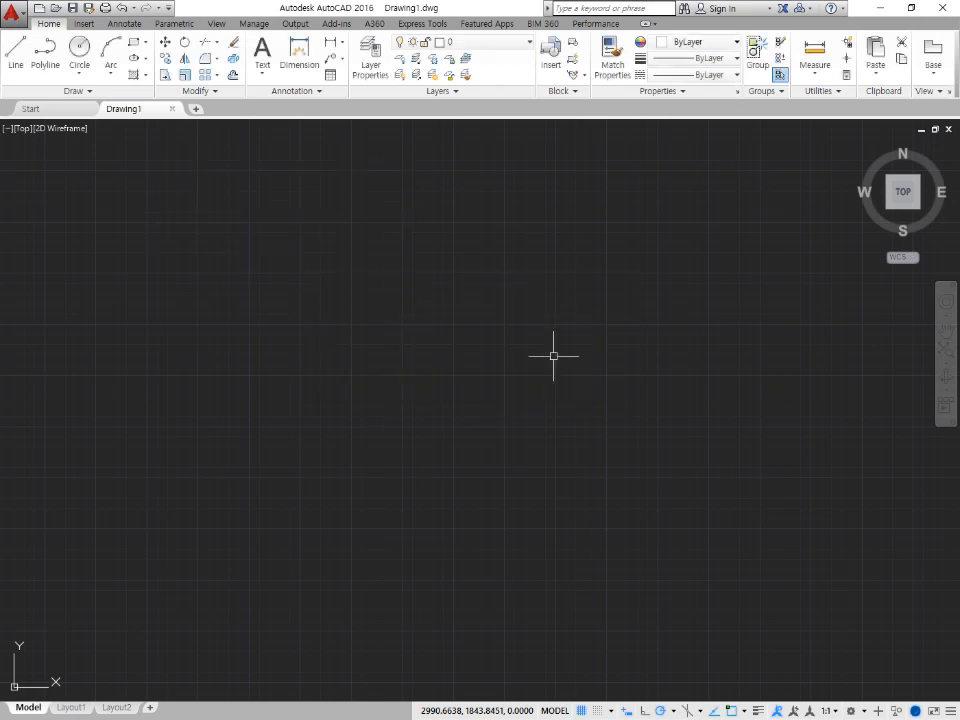
key(ctrl+9)
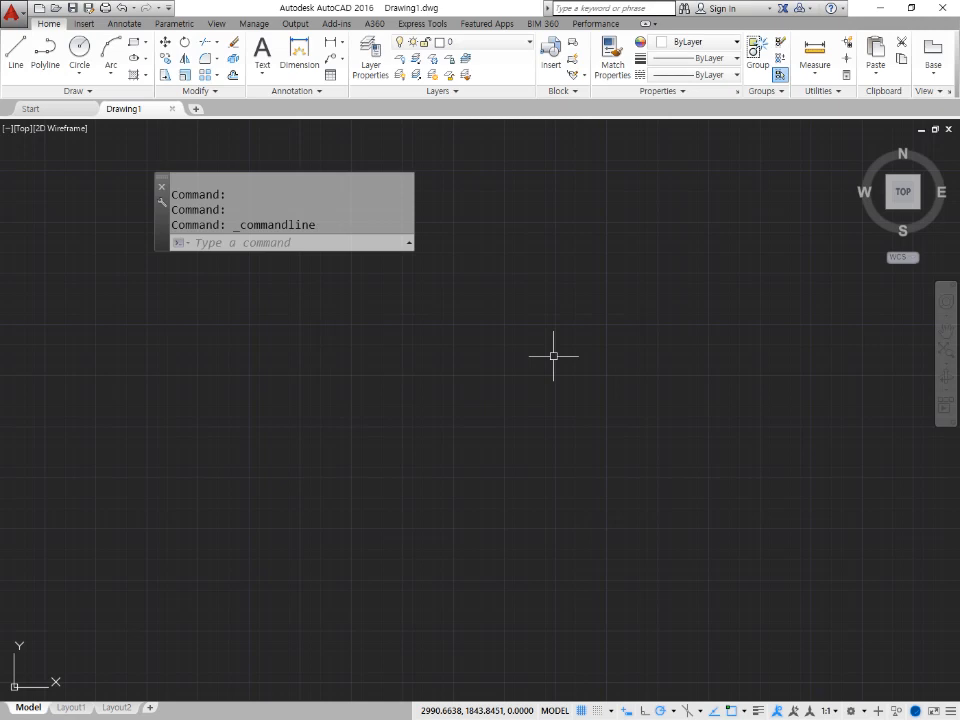
- Switch to Notepad and add the line "CTRL + 9 => Command Line(명령줄)" after a blank line below the KS, JIS, DIN standards list
key(alt+Tab)
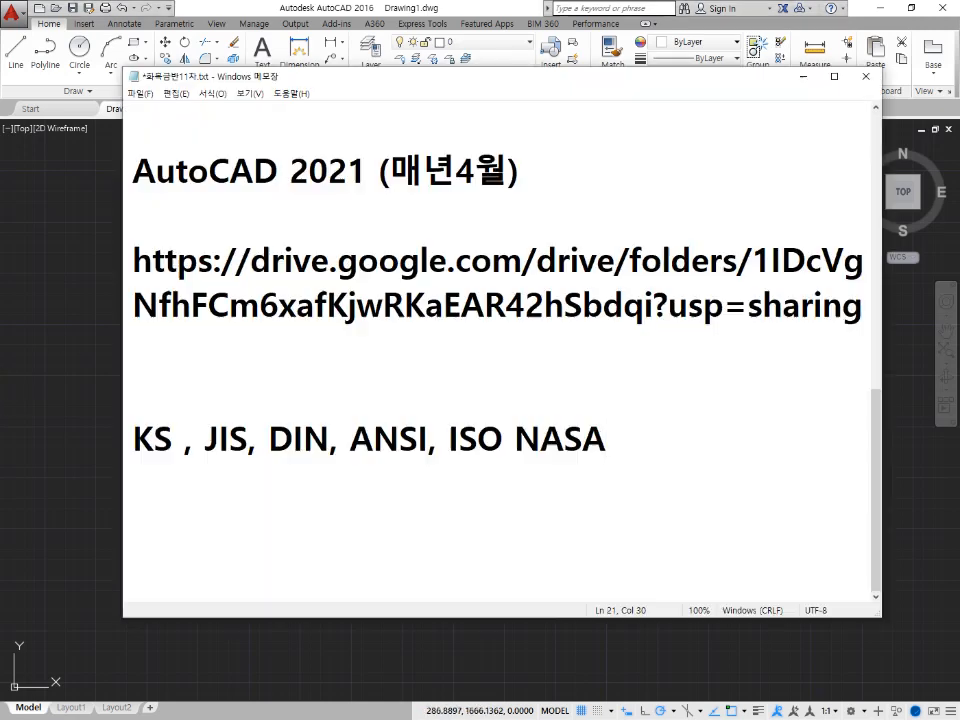
key(Return)
key(Return)
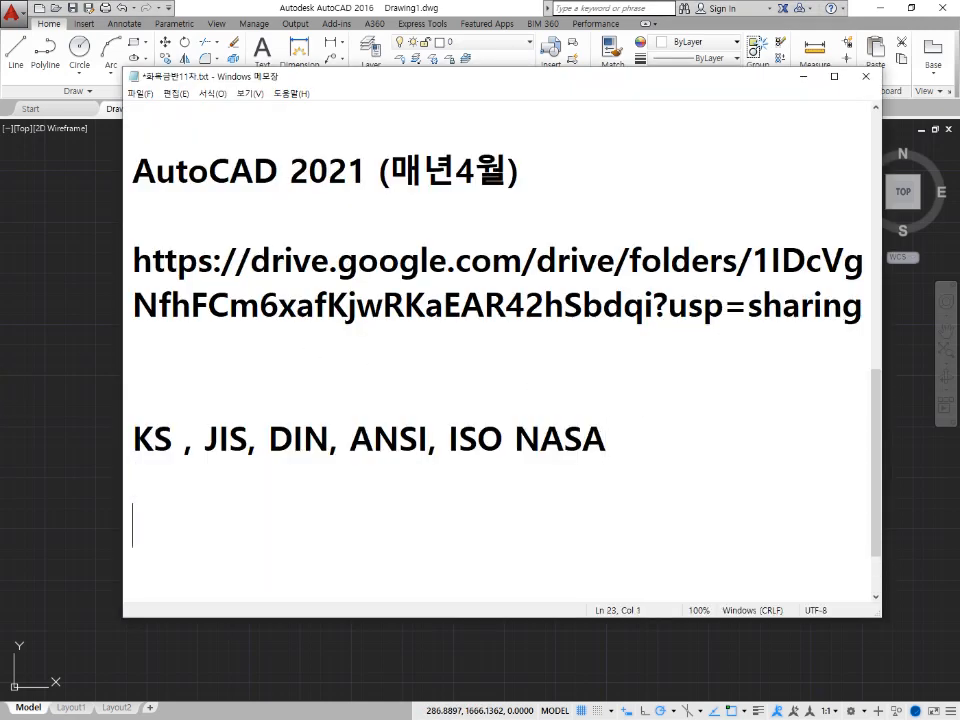
text(CTRL + 9 => C)
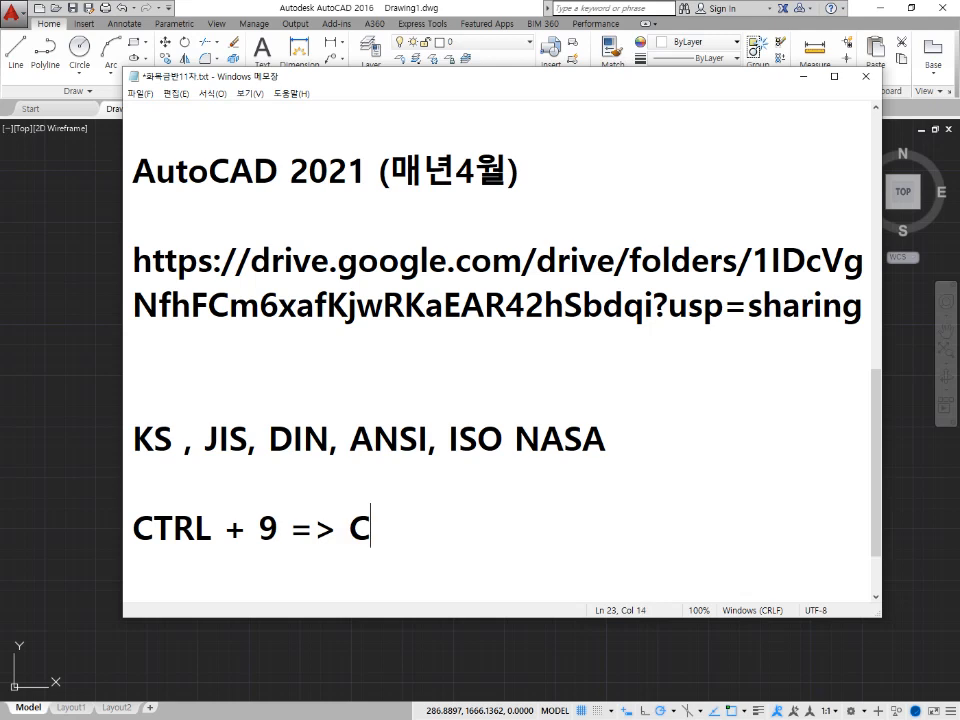
text(ommand Lin)
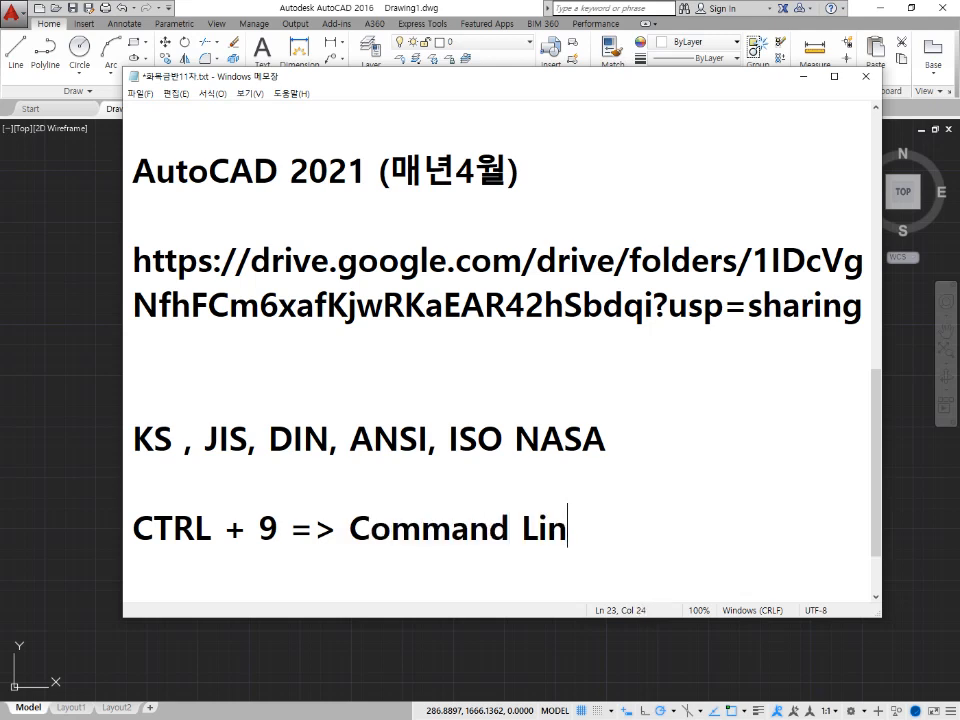
text(e(명령줄))
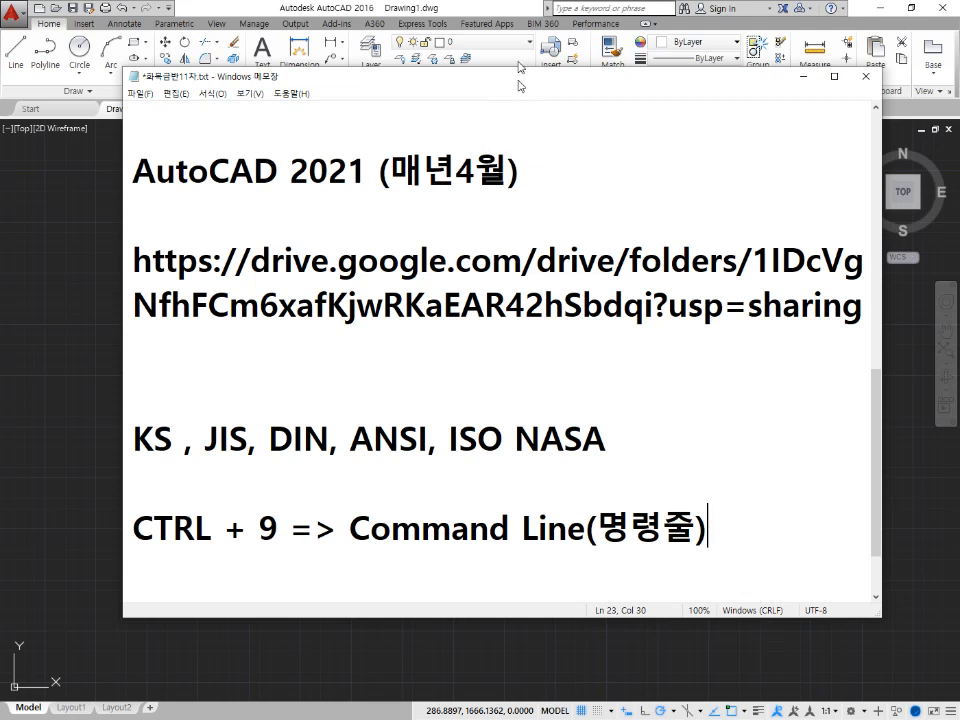
- Switch back to AutoCAD, move the floating command line into the drawing's upper-left corner and turn on lineweight display
click(492, 10)
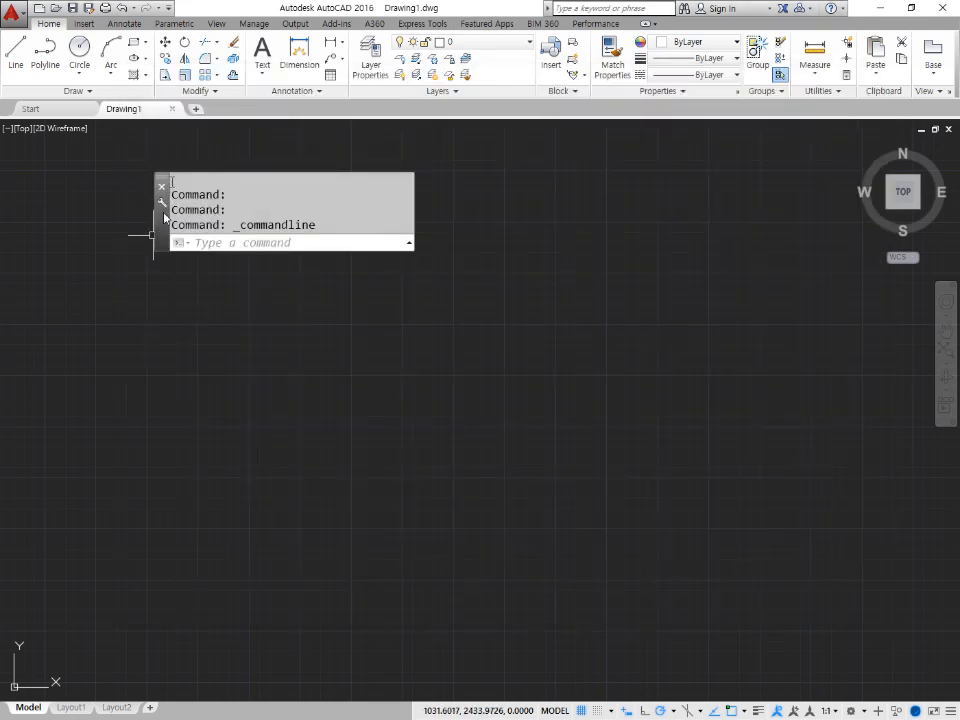
drag(161, 215, 10, 150)
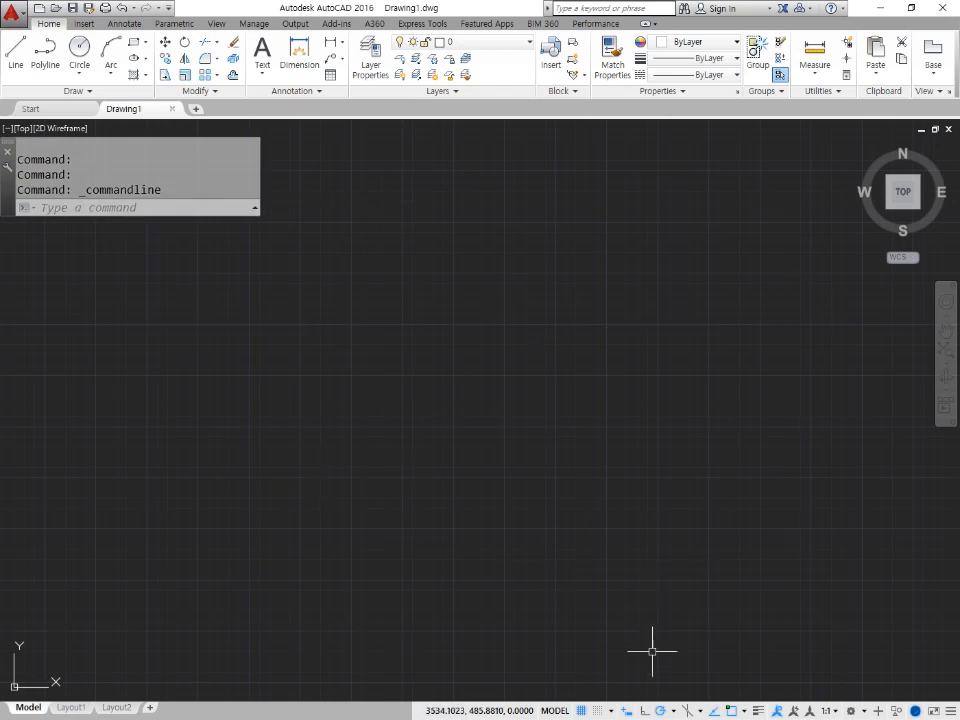
click(758, 711)
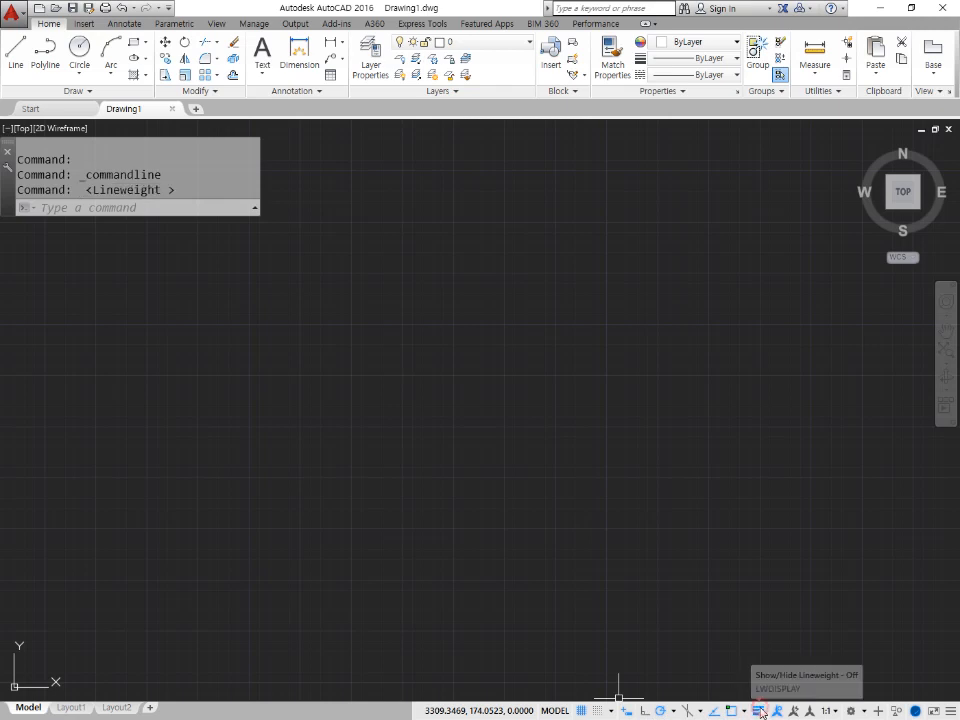
key(ctrl+2)
mouse_move(430, 114)
mouse_down()
mouse_move(30, 108)
mouse_move(12, 45)
mouse_move(640, 40)
mouse_move(945, 50)
mouse_move(845, 92)
mouse_move(560, 98)
mouse_move(413, 113)
mouse_up()
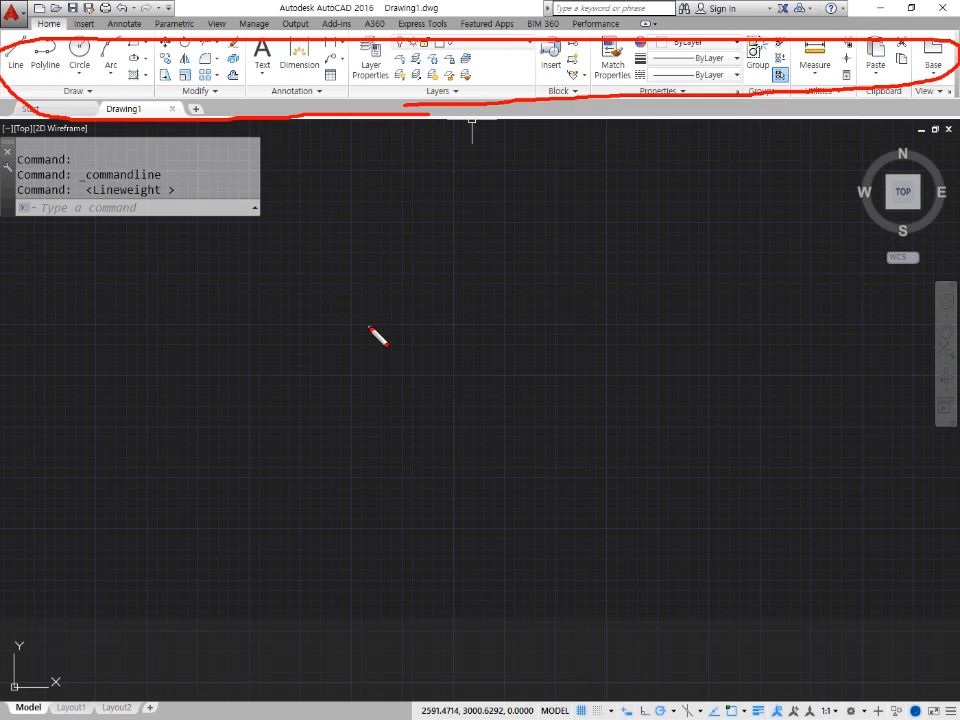
key(Escape)
- Switch to Notepad, add the line "Ribbon Menu" directly below the command line note, and return to AutoCAD
key(alt+Tab)
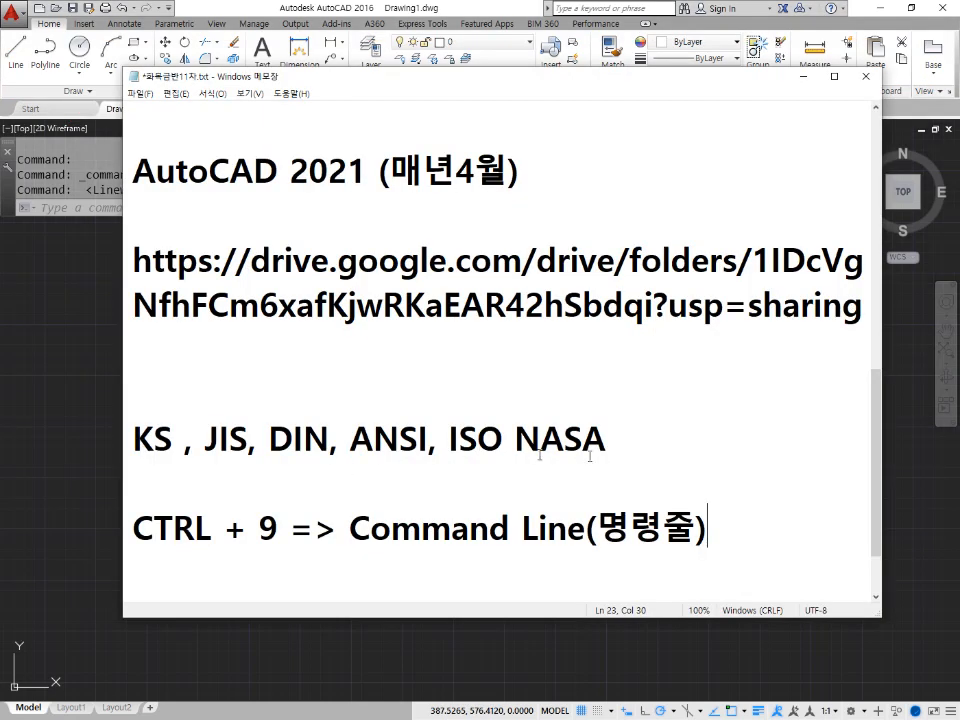
key(Return)
text(ㄲ)
key(BackSpace)
text(Ribbon Menu)
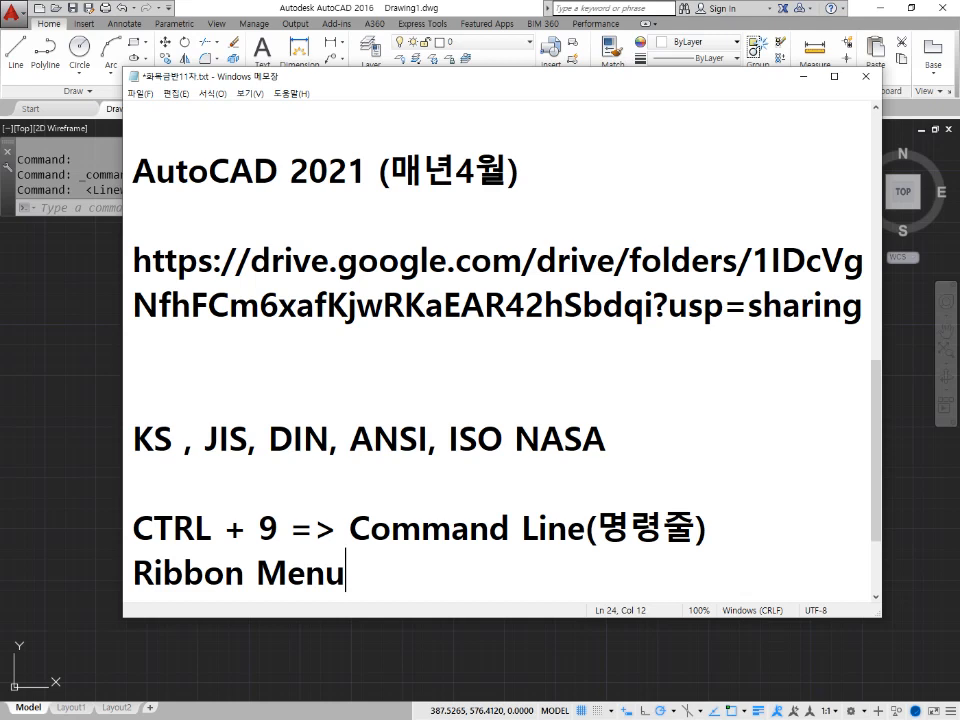
click(482, 8)
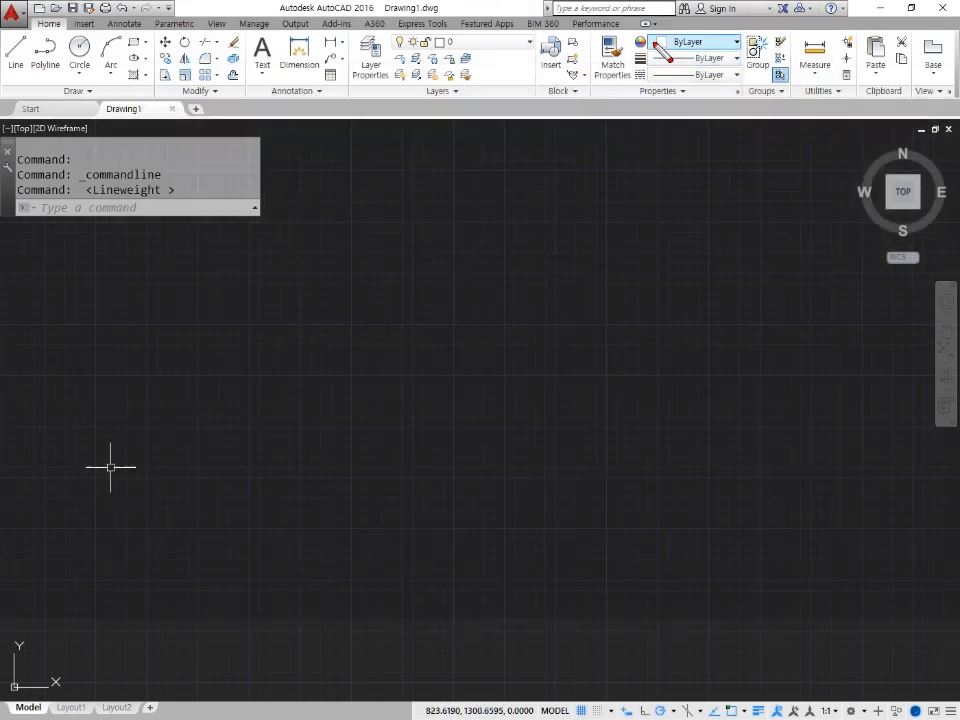
- Cycle the ribbon repeatedly through its minimized states, ending with tabs only, and check its list of minimize options
mouse_move(654, 38)
mouse_down()
mouse_move(640, 13)
mouse_move(658, 25)
mouse_move(642, 38)
mouse_move(637, 13)
mouse_move(658, 27)
mouse_move(652, 36)
mouse_up()
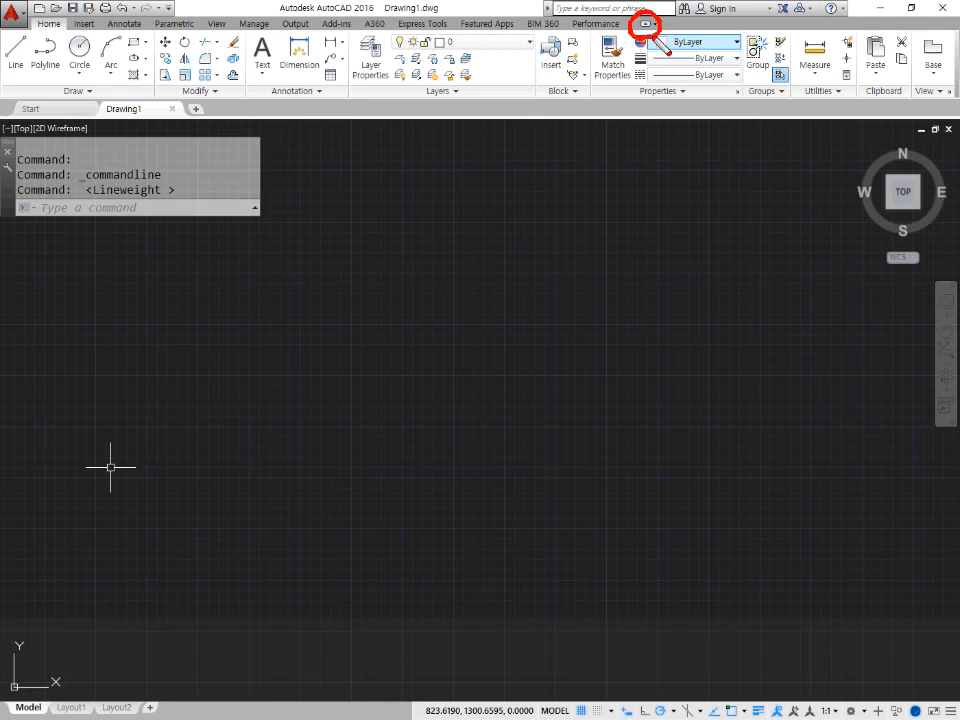
key(Escape)
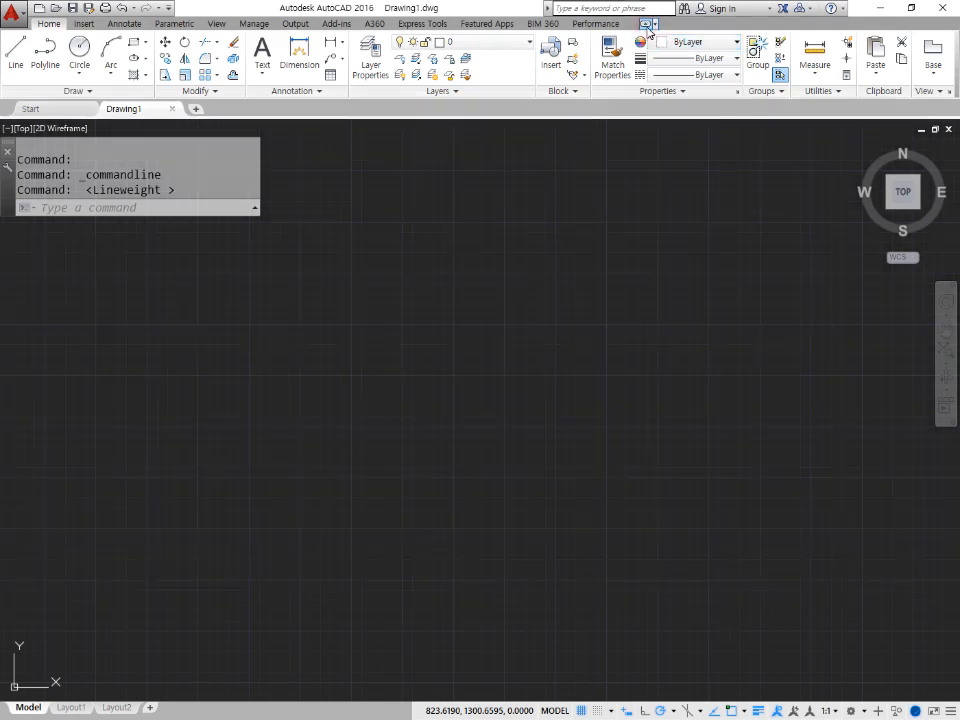
click(647, 27)
click(647, 27)
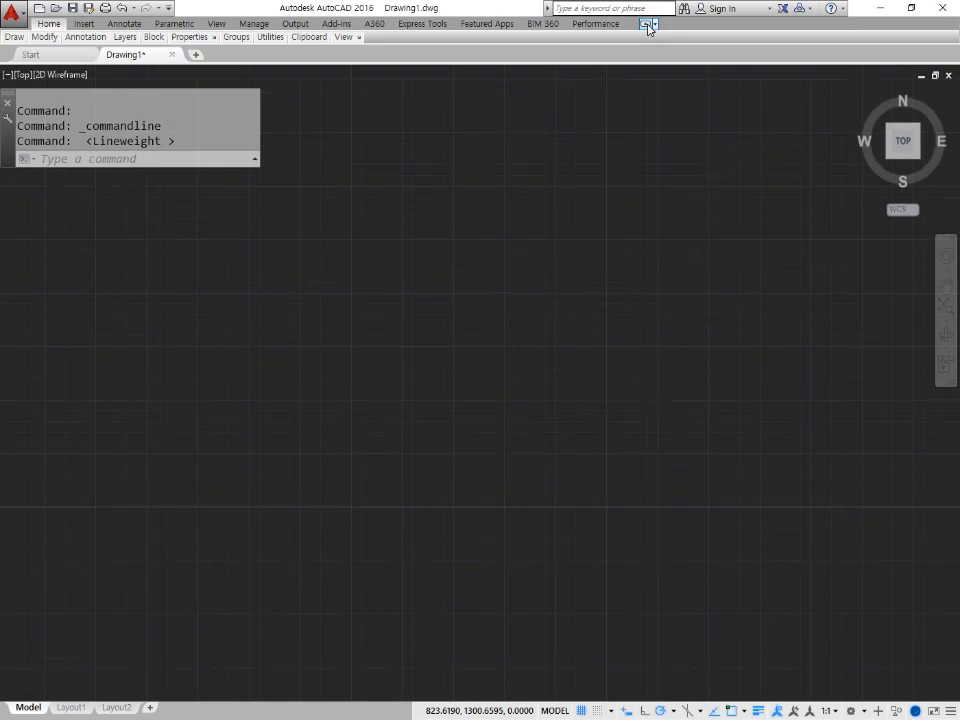
click(647, 27)
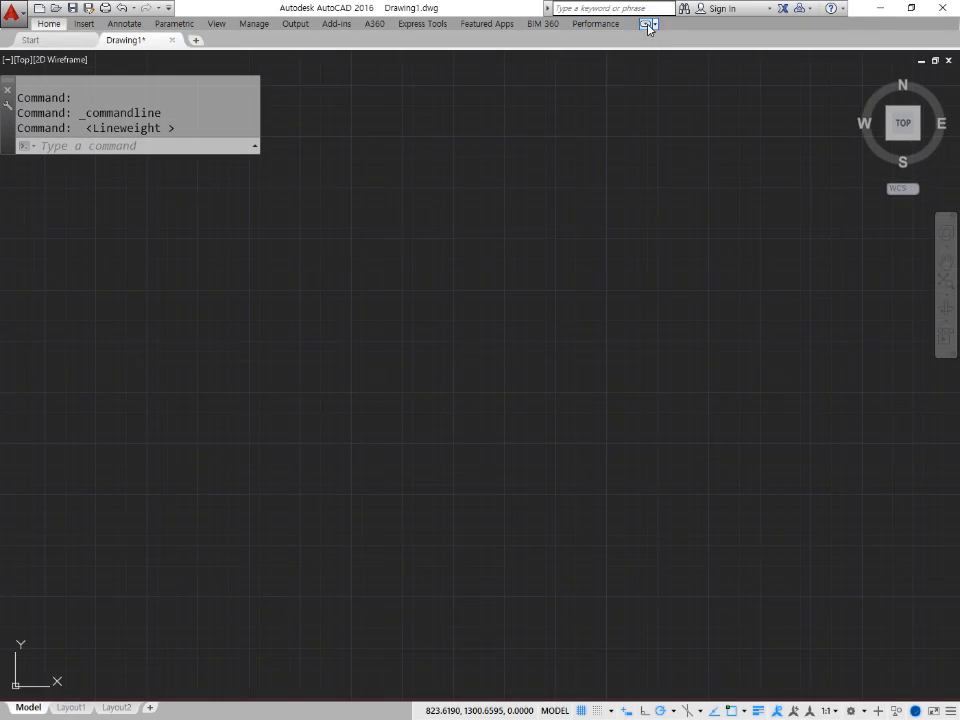
click(647, 27)
click(647, 27)
click(647, 27)
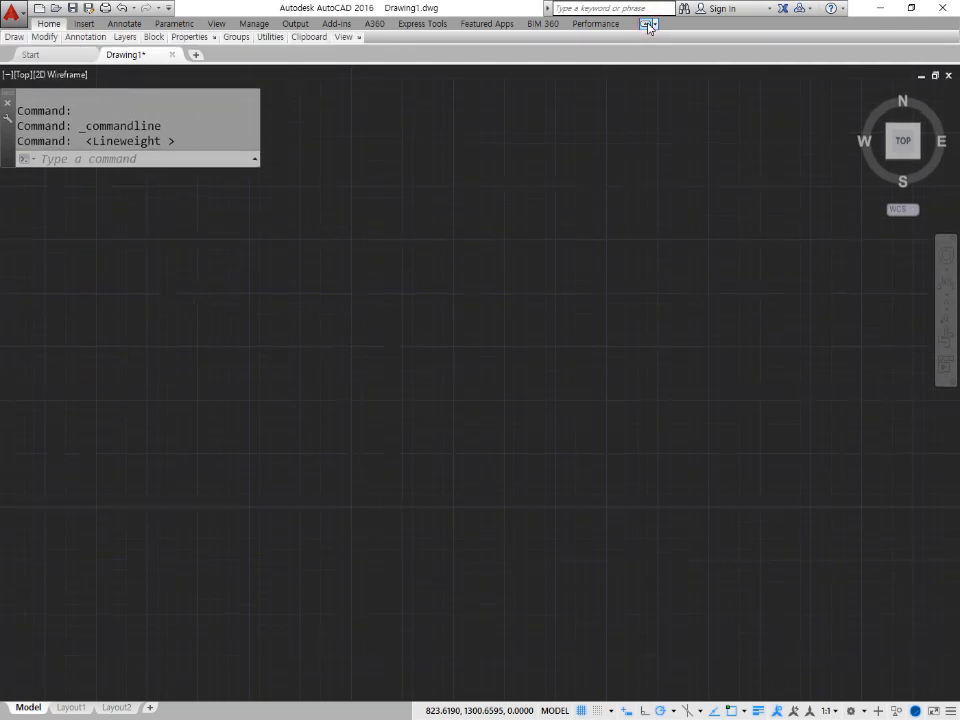
click(647, 27)
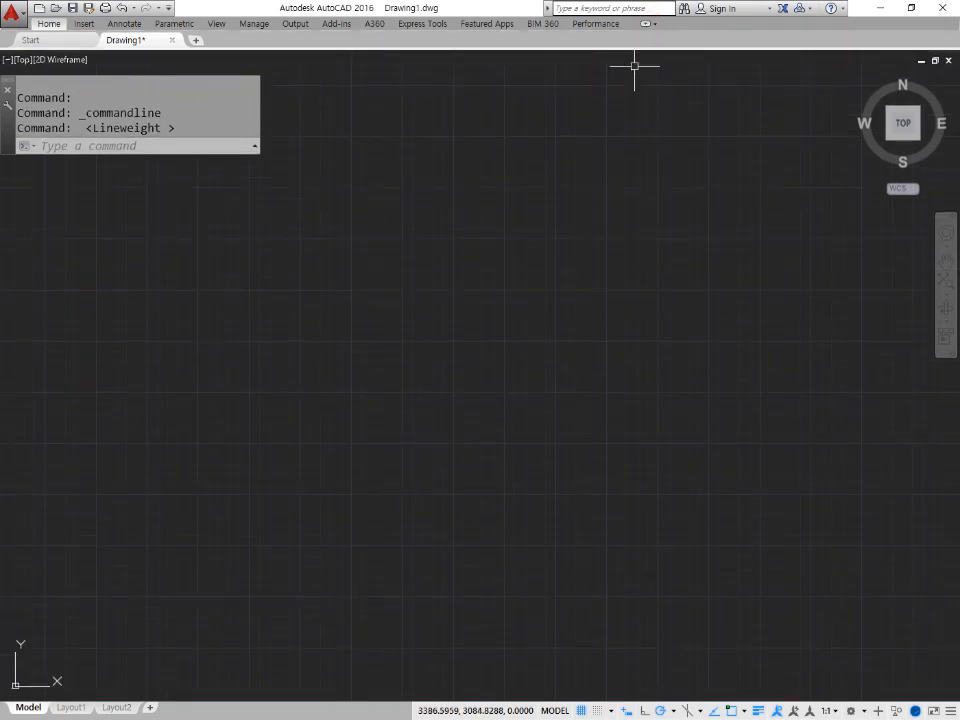
click(655, 24)
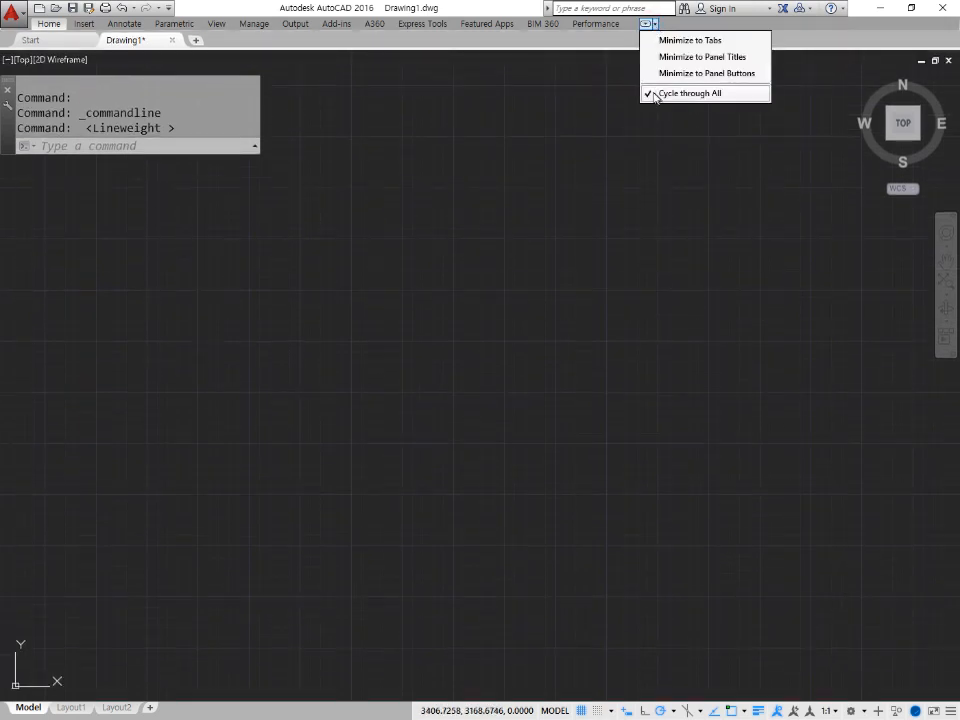
click(490, 4)
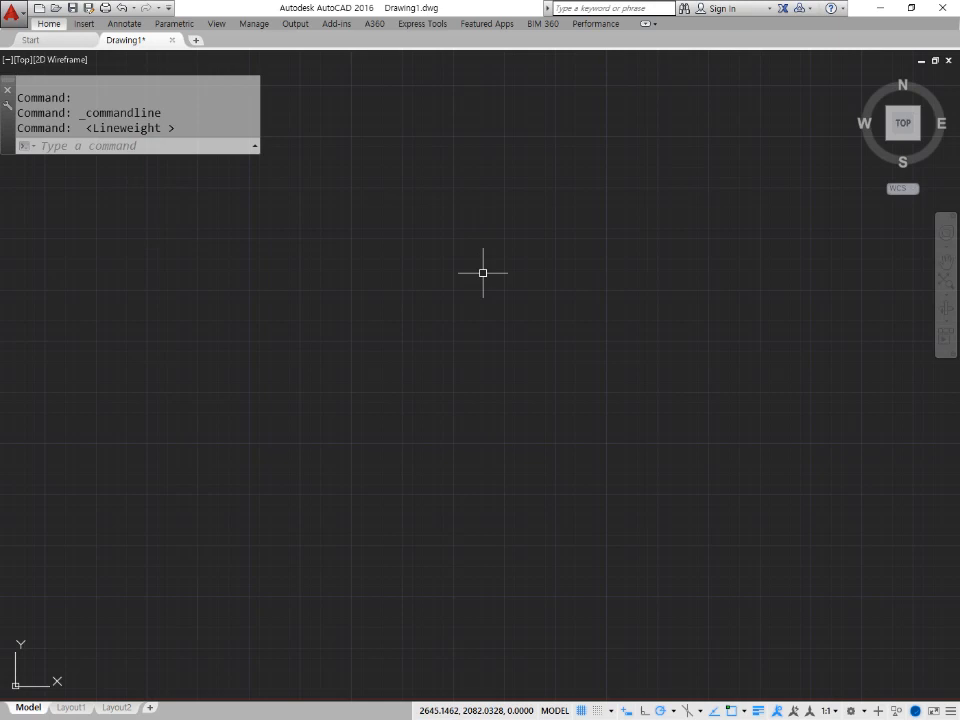
- Run the RIBBON command and expand the minimized ribbon back to its full panels
text(l)
text(ibbon)
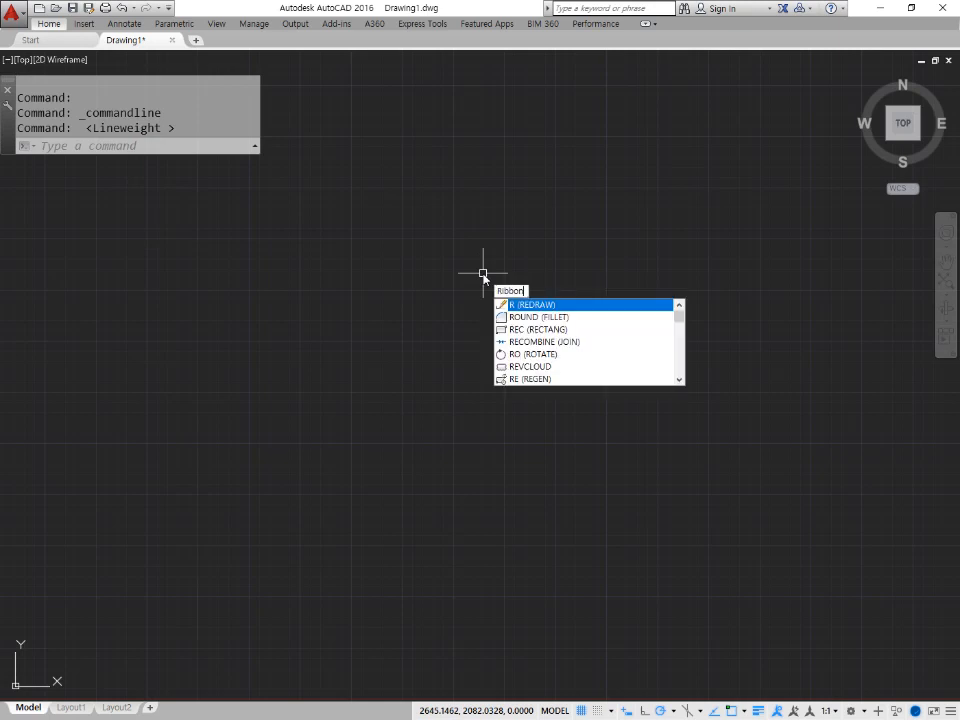
key(Return)
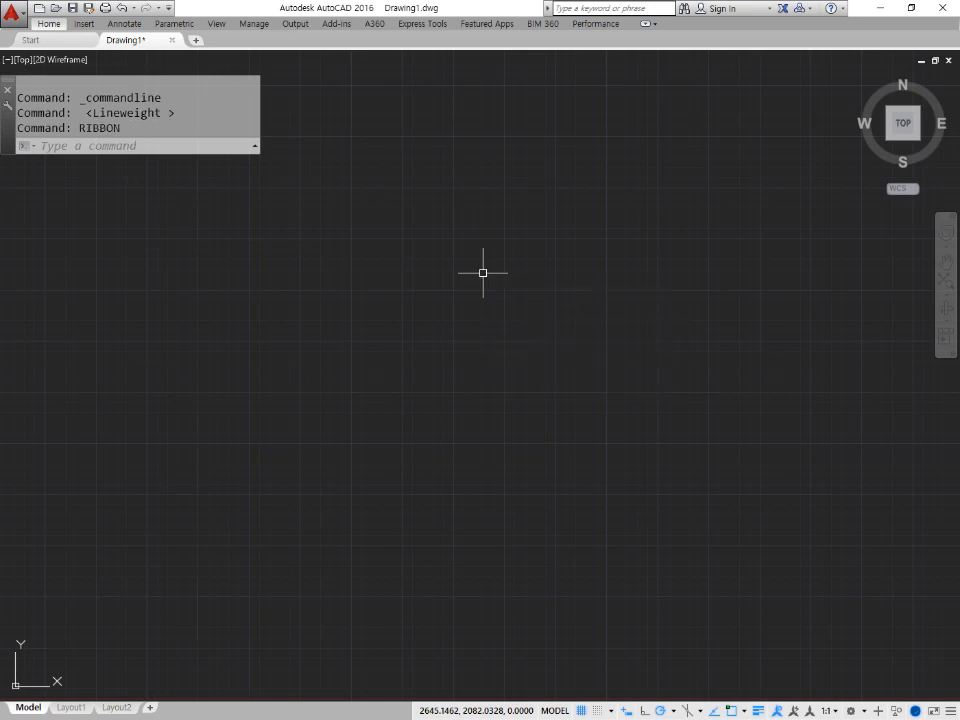
click(645, 24)
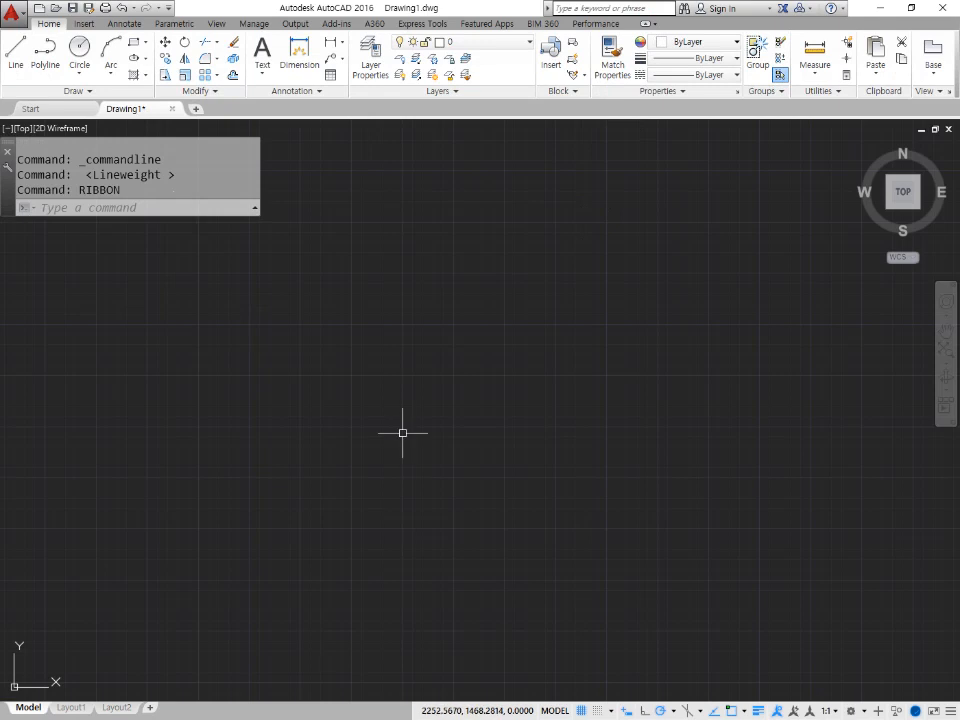
- Hide the ribbon with the RIBBONCLOSE command and display it again with the RIBBON command
text(ribbonclose)
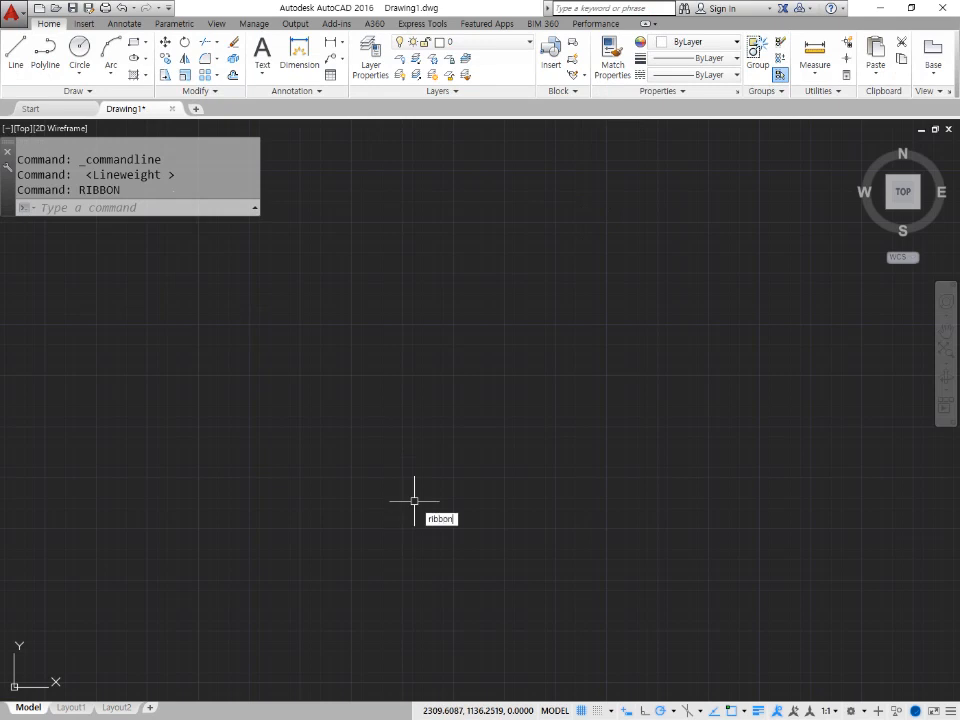
key(Return)
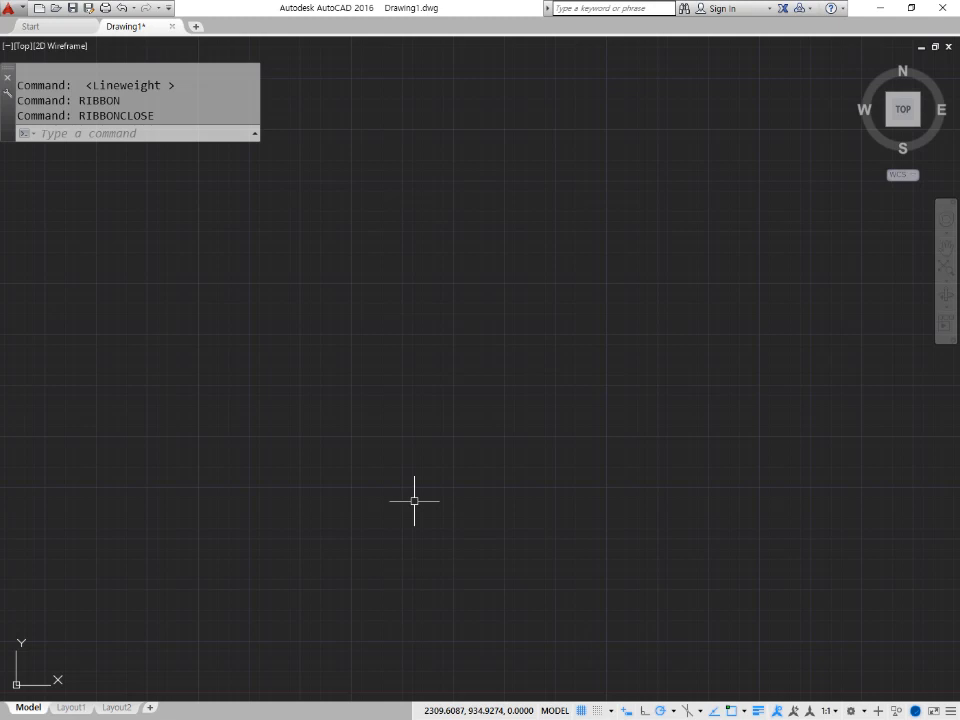
text(Ribbon)
key(Return)
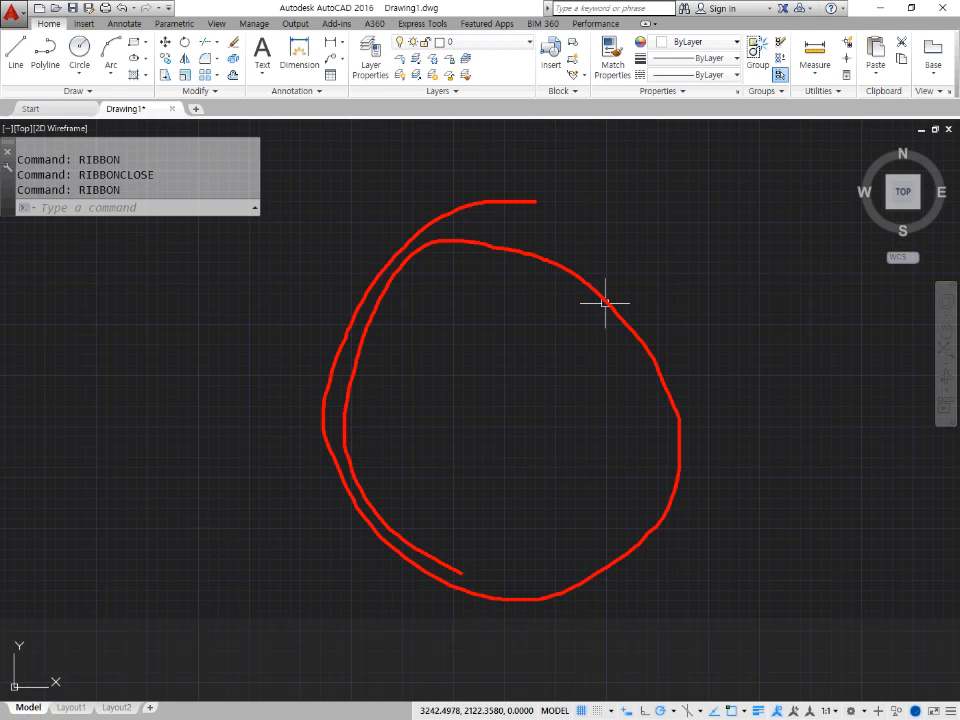
- Switch to Notepad, add the line "작업영역 => 도면" directly below "Ribbon Menu", and return to AutoCAD
key(alt+Tab)
key(Return)
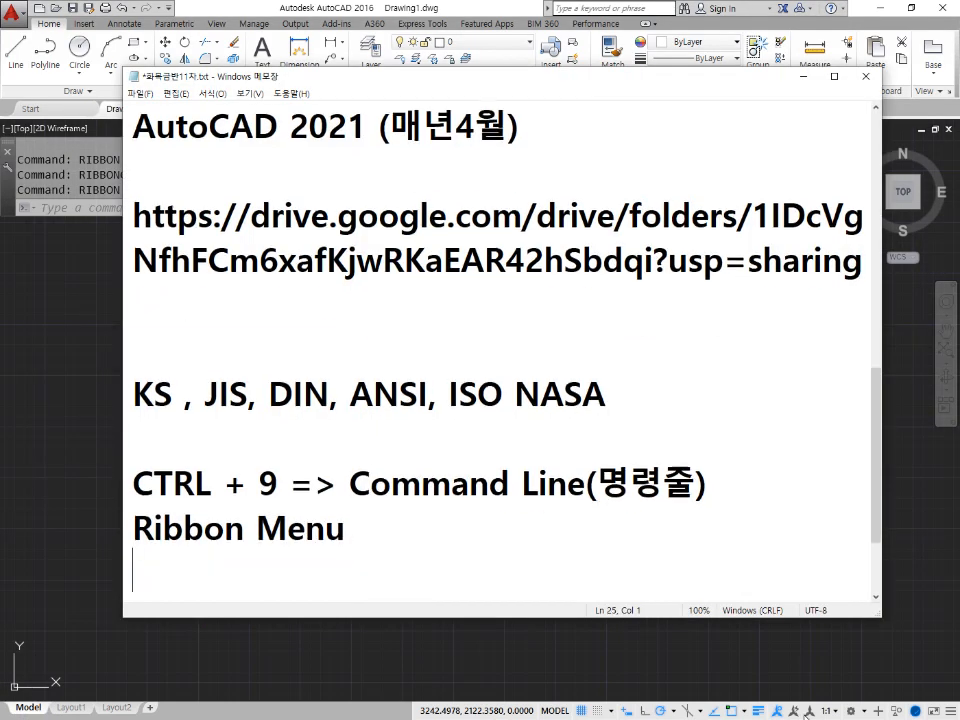
text(ㅈ작업영역)
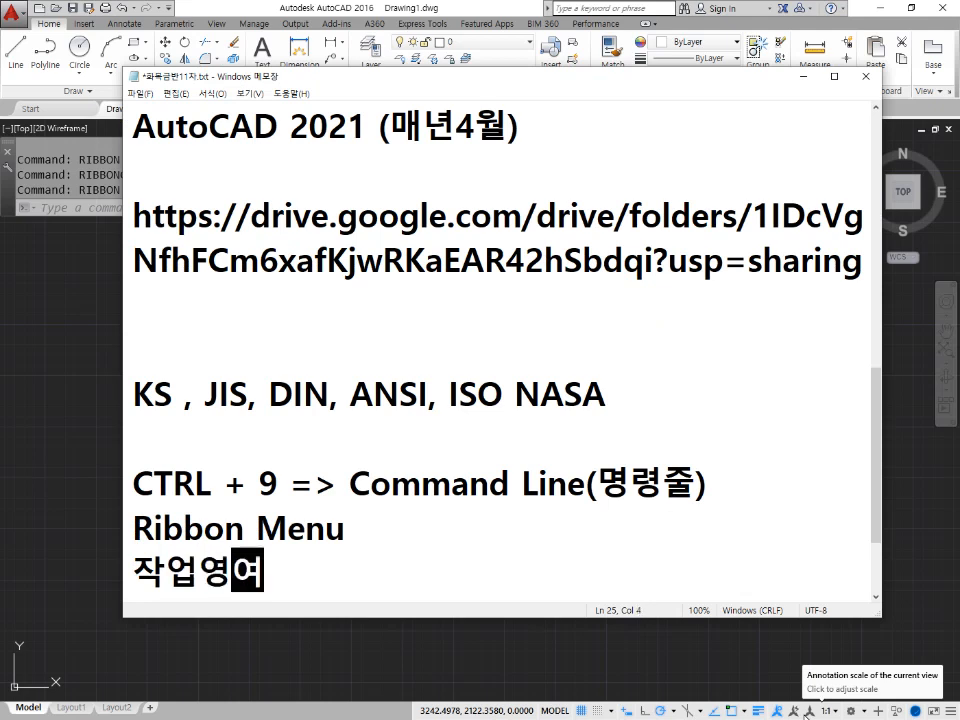
text( => 도면)
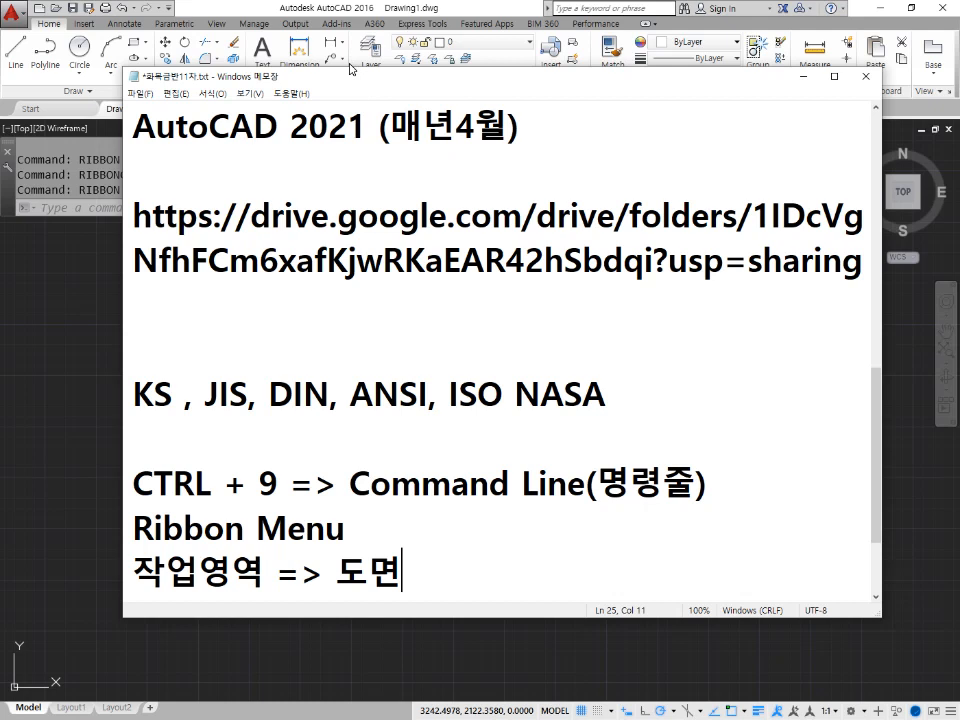
click(226, 5)
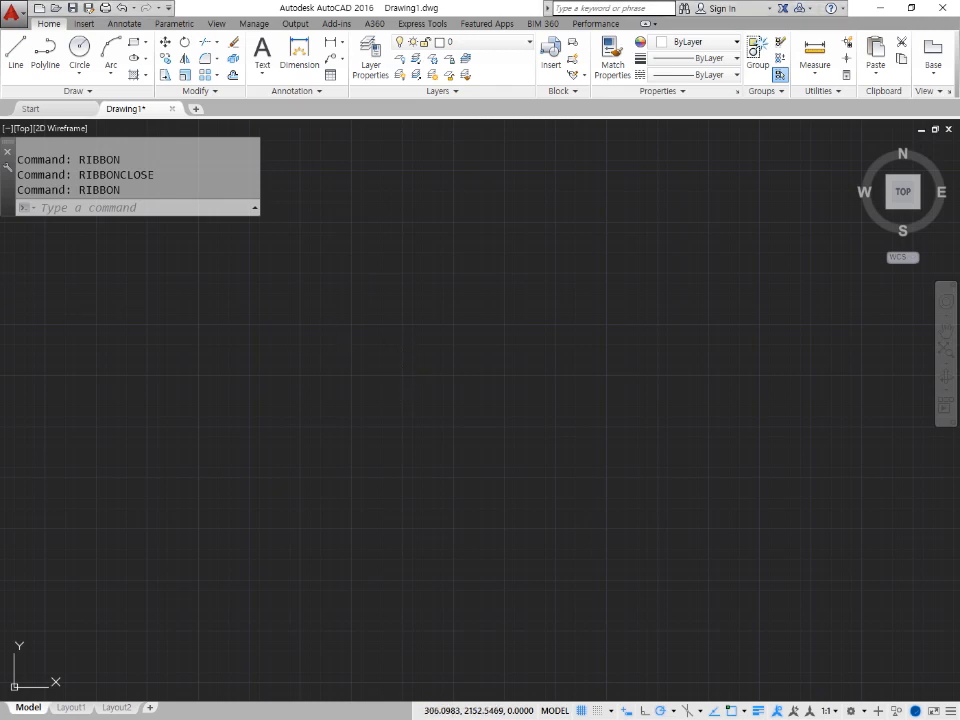
- Switch to Notepad, start a new empty line below the "작업영역 => 도면" note, and return to AutoCAD
key(alt+Tab)
scroll(471, 476, down, 1)
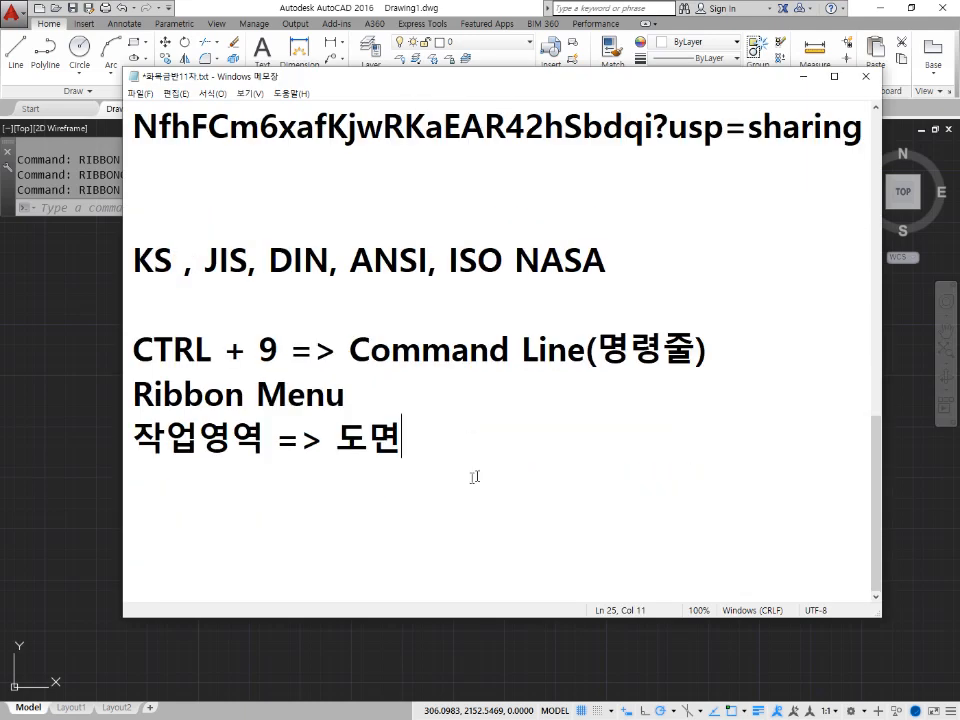
key(Return)
key(ctrl+2)
drag(371, 376, 591, 376)
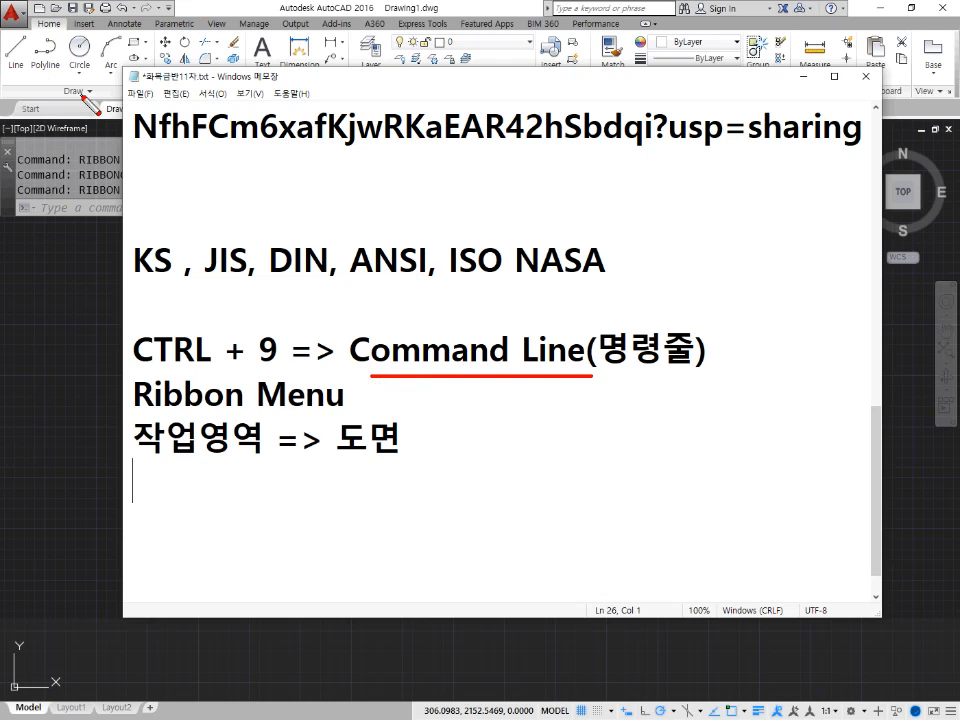
key(e)
mouse_move(160, 325)
mouse_down()
mouse_move(121, 390)
mouse_move(480, 408)
mouse_move(765, 345)
mouse_move(405, 302)
mouse_move(137, 298)
mouse_up()
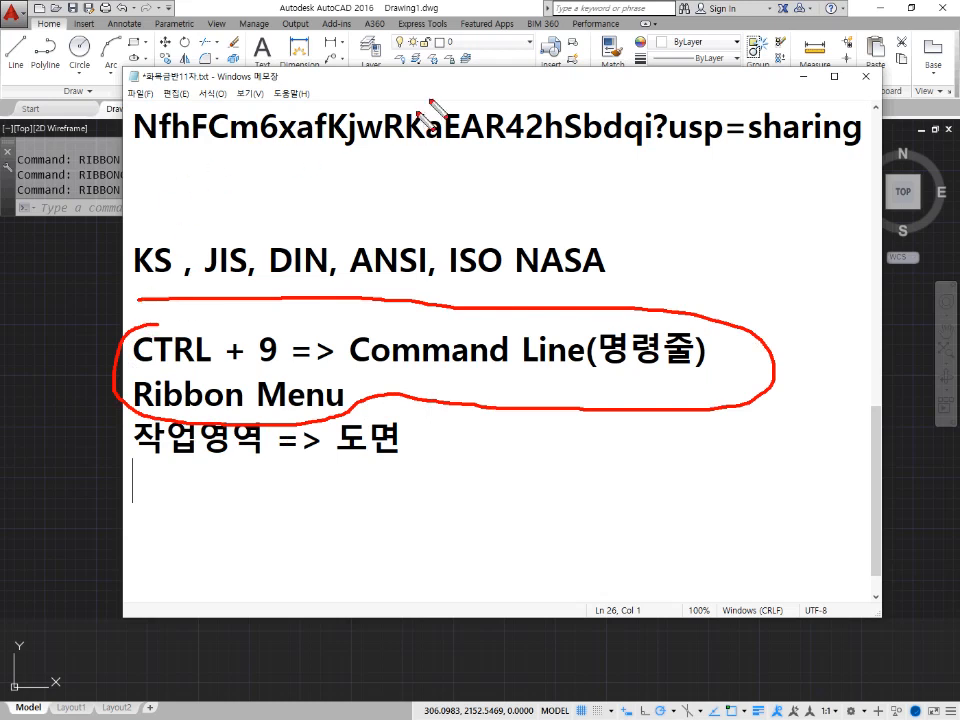
key(Escape)
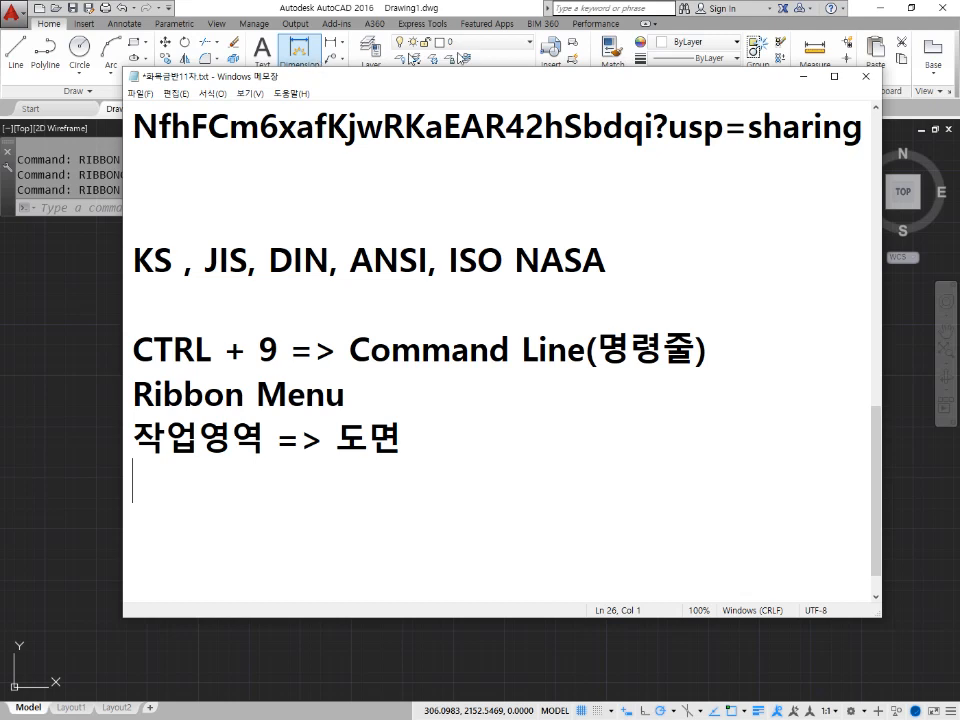
click(231, 12)
click(155, 210)
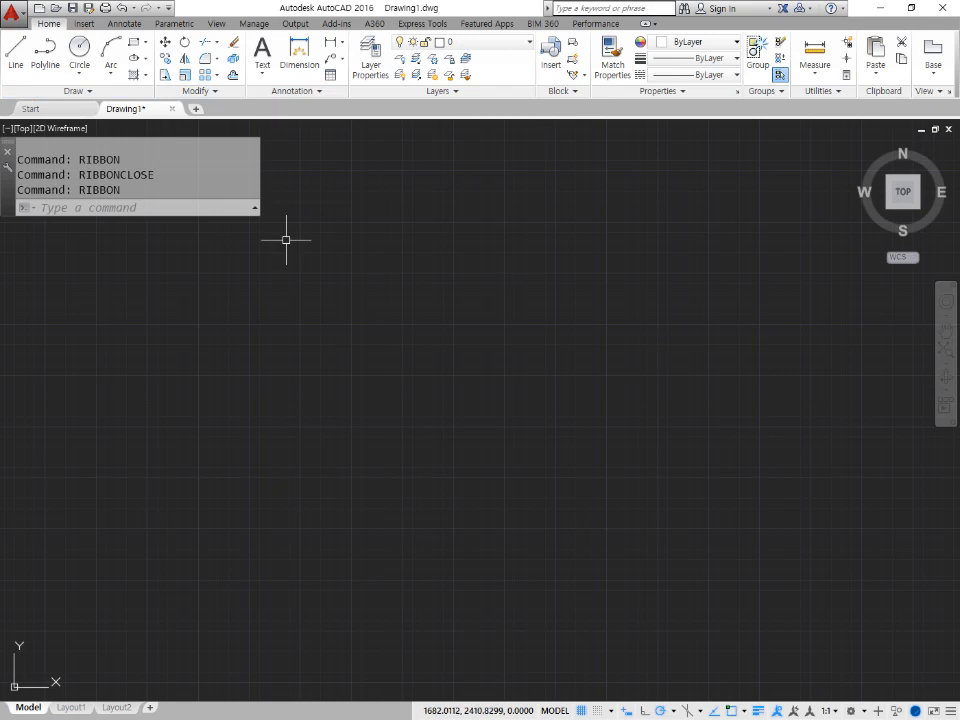
- Switch to Notepad, add "대화식프로그램 / GUI 방식 프로그램" after a blank line at the end of the notes, and return to AutoCAD
key(alt+Tab)
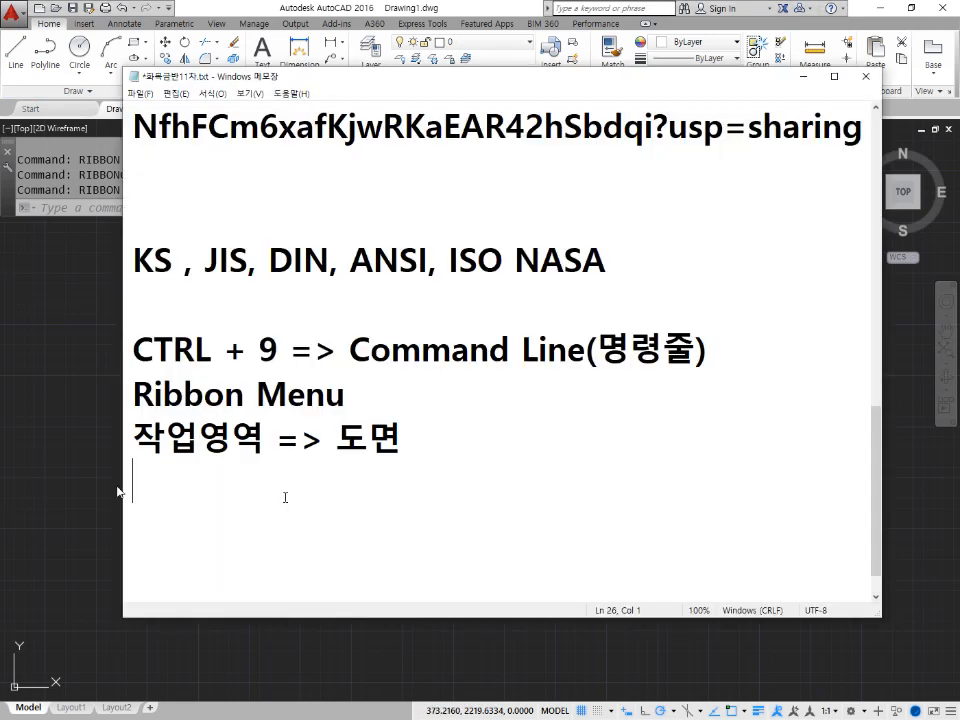
key(Return)
text(ㄷ대화식ㅍ)
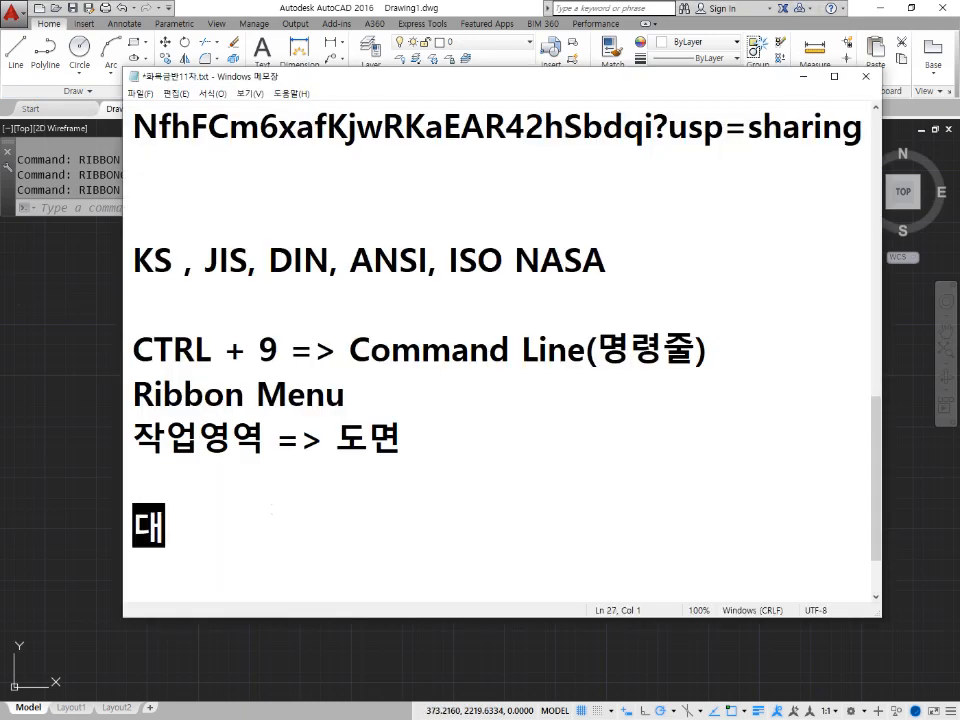
text(프로그램)
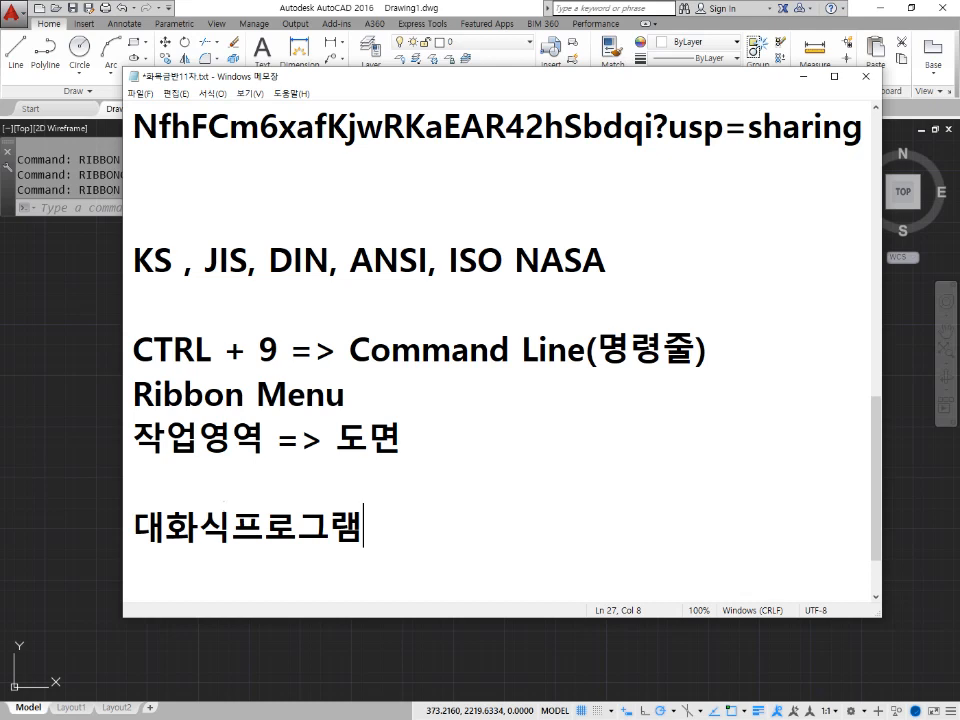
text(/ GUI )
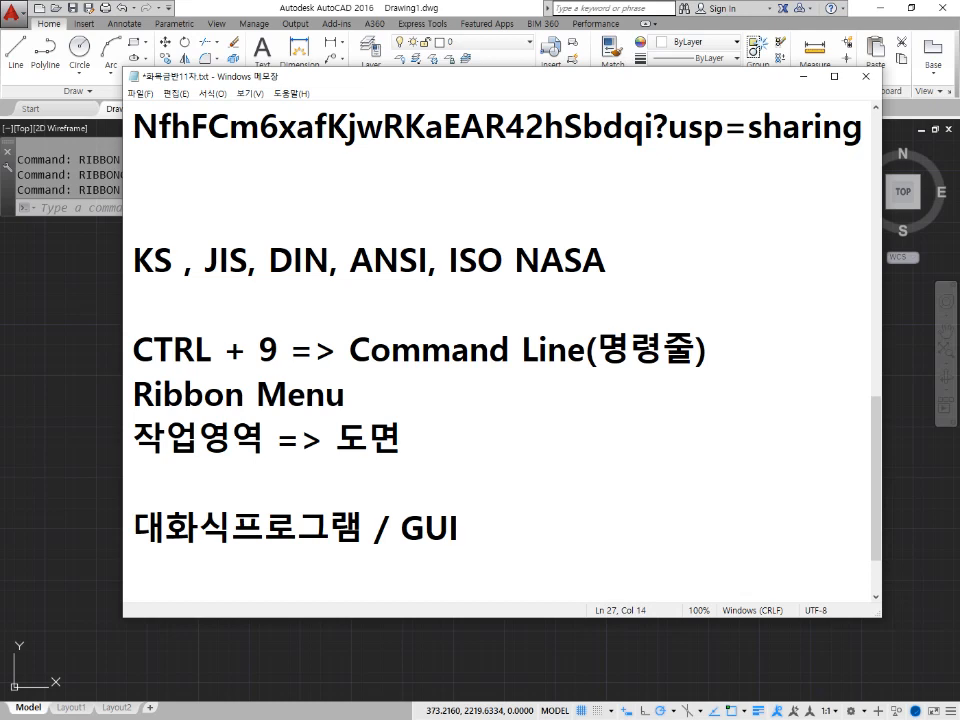
text(방)
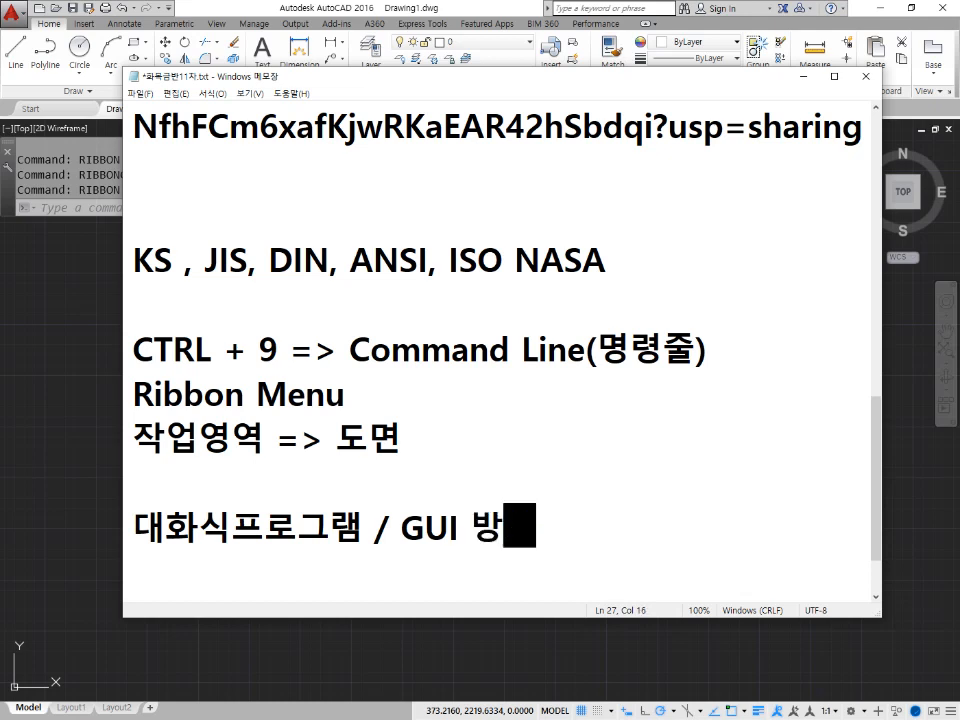
text(식 프로그램)
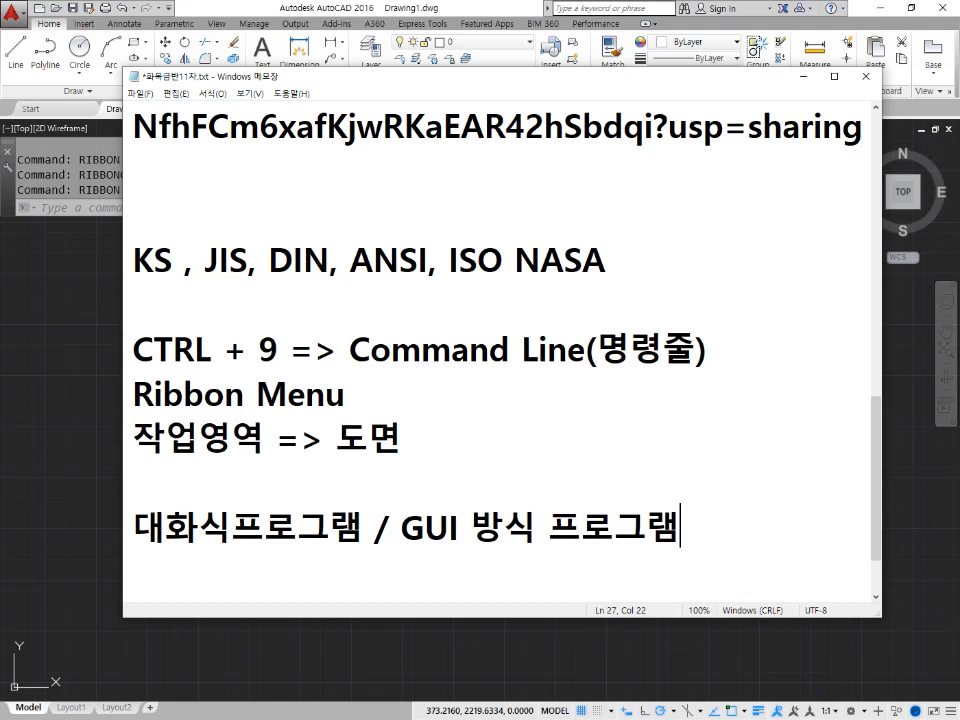
click(457, 3)
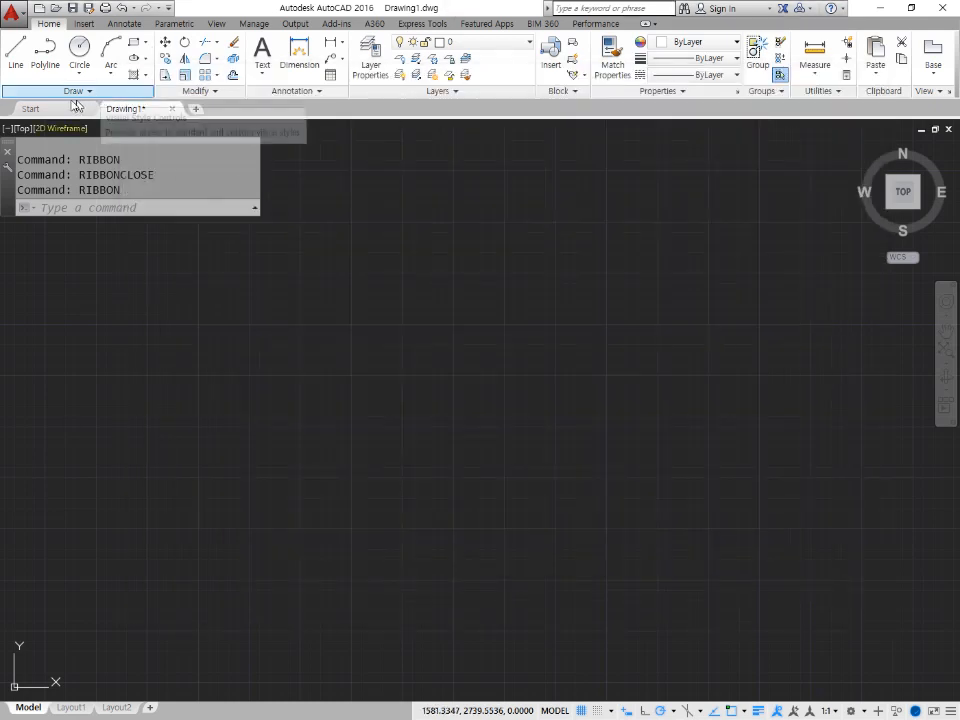
mouse_move(86, 96)
mouse_down()
mouse_move(32, 42)
mouse_move(105, 60)
mouse_move(28, 72)
mouse_move(128, 75)
mouse_move(35, 66)
mouse_move(120, 42)
mouse_move(45, 32)
mouse_move(122, 100)
mouse_up()
key(e)
mouse_move(205, 38)
mouse_down()
mouse_move(172, 55)
mouse_move(225, 105)
mouse_up()
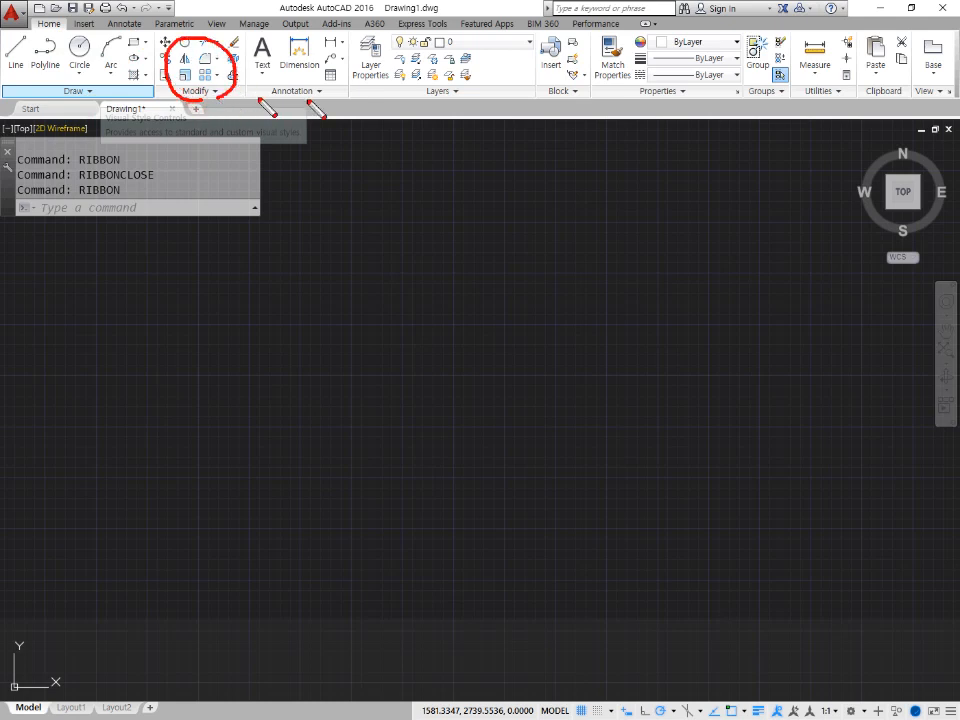
key(e)
mouse_move(300, 50)
mouse_down()
mouse_move(326, 64)
mouse_move(325, 116)
mouse_up()
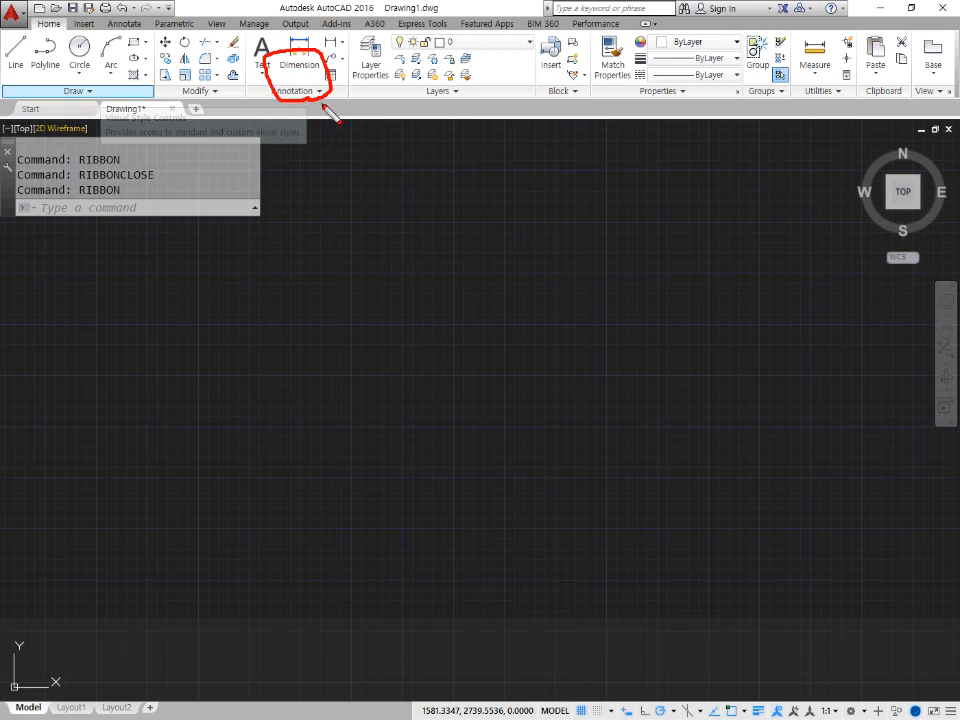
mouse_move(326, 106)
mouse_down()
mouse_move(285, 118)
mouse_move(250, 78)
mouse_move(342, 62)
mouse_move(304, 101)
mouse_move(275, 99)
mouse_move(340, 71)
mouse_move(318, 102)
mouse_up()
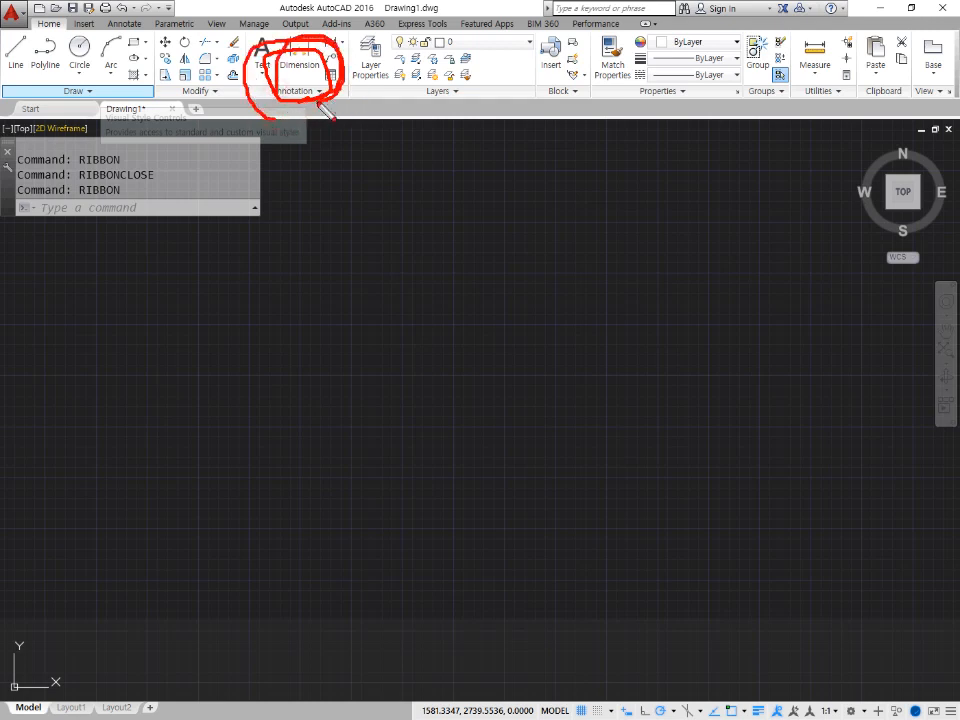
key(e)
mouse_move(453, 103)
mouse_down()
mouse_move(429, 103)
mouse_move(474, 80)
mouse_move(465, 86)
mouse_up()
key(e)
mouse_move(572, 100)
mouse_down()
mouse_move(545, 75)
mouse_move(578, 110)
mouse_up()
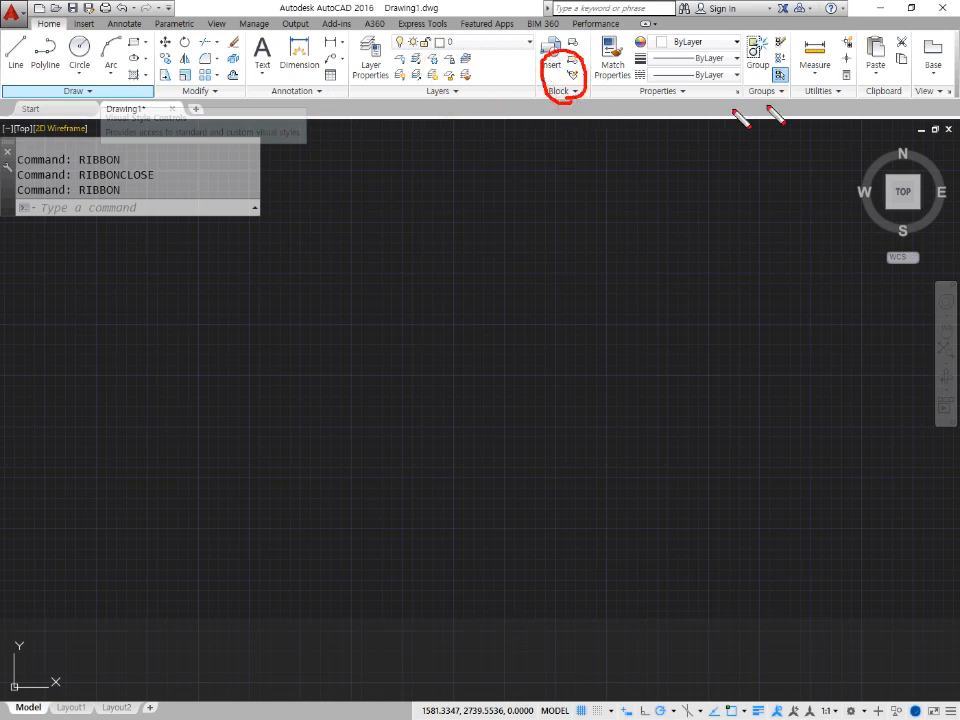
drag(60, 15, 64, 42)
key(e)
- Show the Insert tools on the ribbon
click(84, 23)
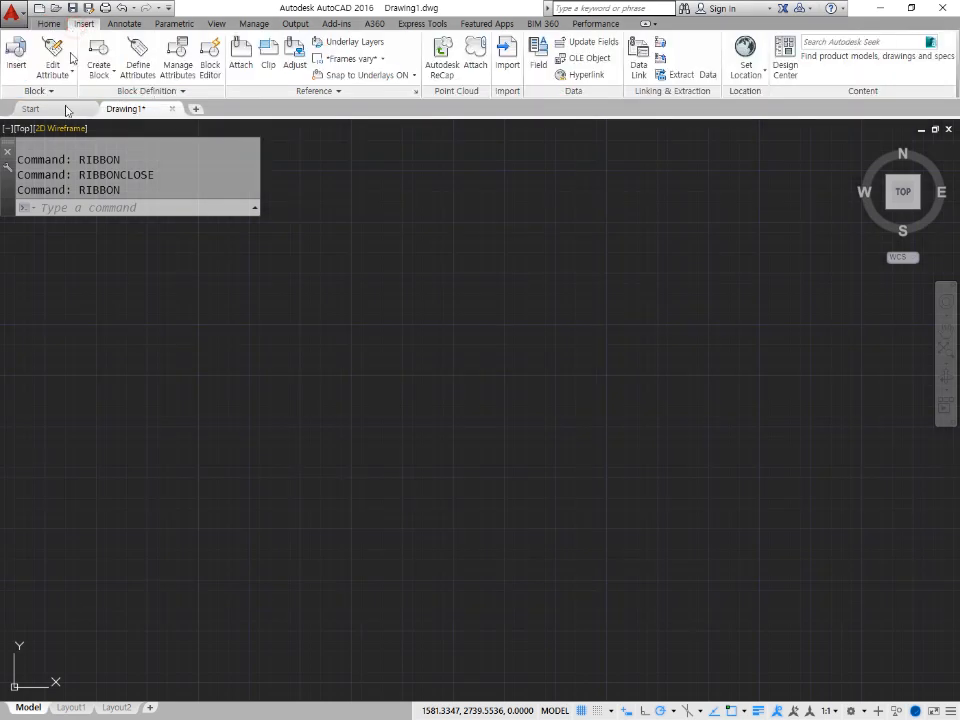
- Underline the Insert tool groups with the screen pen, mark the Block group among the Home tools, and clear the marks
drag(12, 95, 805, 104)
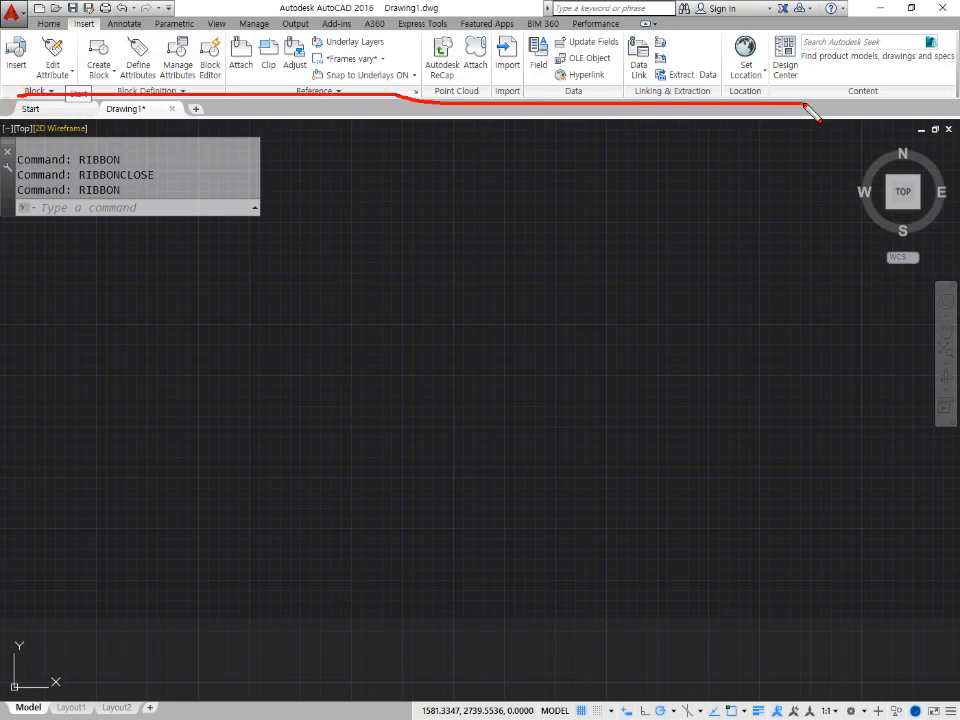
key(e)
click(46, 22)
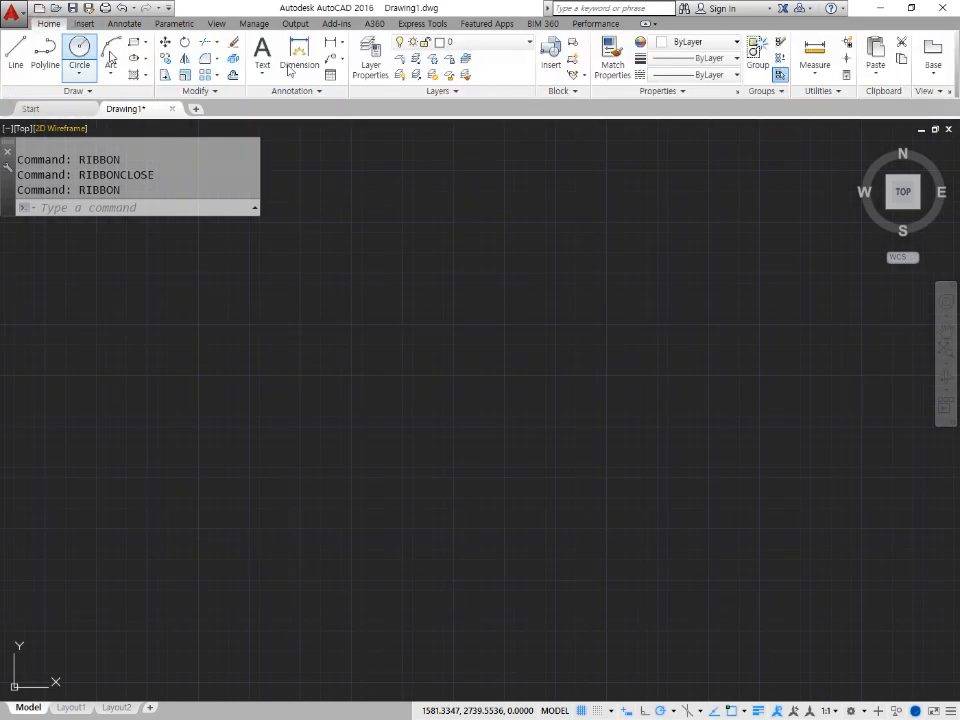
mouse_move(568, 103)
mouse_down()
mouse_move(553, 84)
mouse_move(600, 96)
mouse_move(575, 113)
mouse_up()
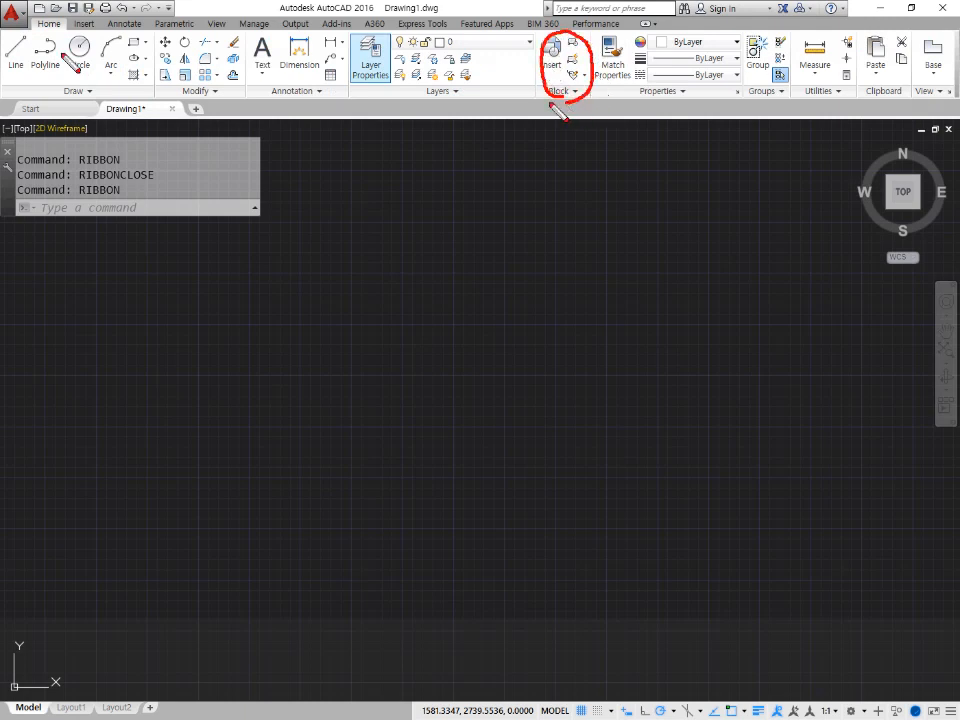
drag(12, 30, 80, 31)
mouse_move(583, 114)
mouse_down()
mouse_move(561, 47)
mouse_move(609, 105)
mouse_move(588, 42)
mouse_move(580, 105)
mouse_move(586, 115)
mouse_move(596, 104)
mouse_move(600, 111)
mouse_move(534, 101)
mouse_move(602, 109)
mouse_move(593, 105)
mouse_up()
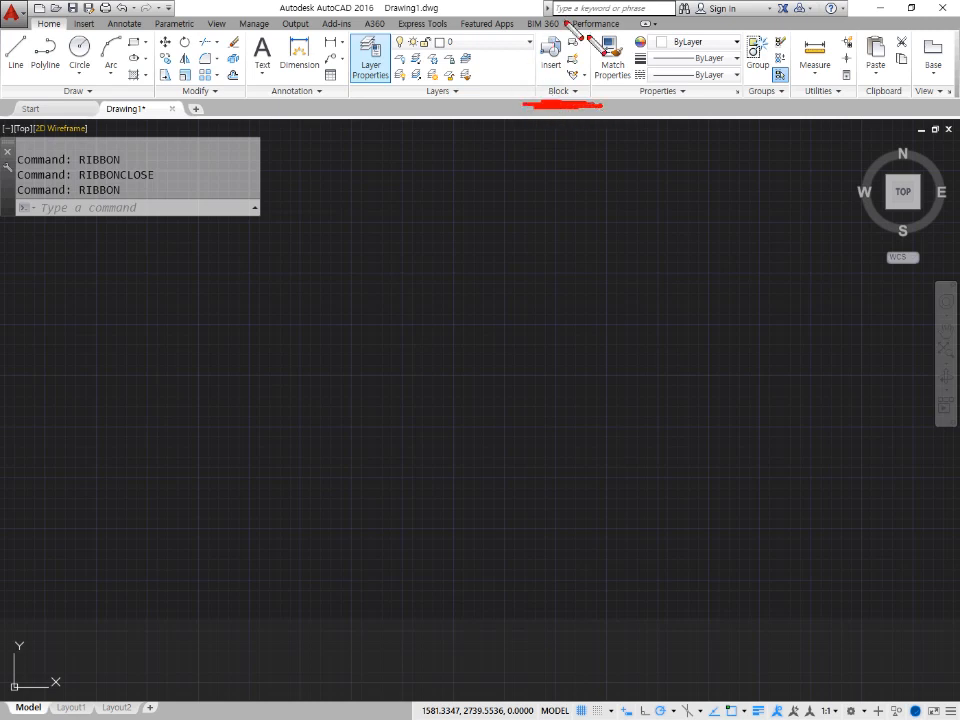
key(Escape)
- Show the Insert tools again, underline their full row of tool groups with the screen pen, and clear the line
click(84, 24)
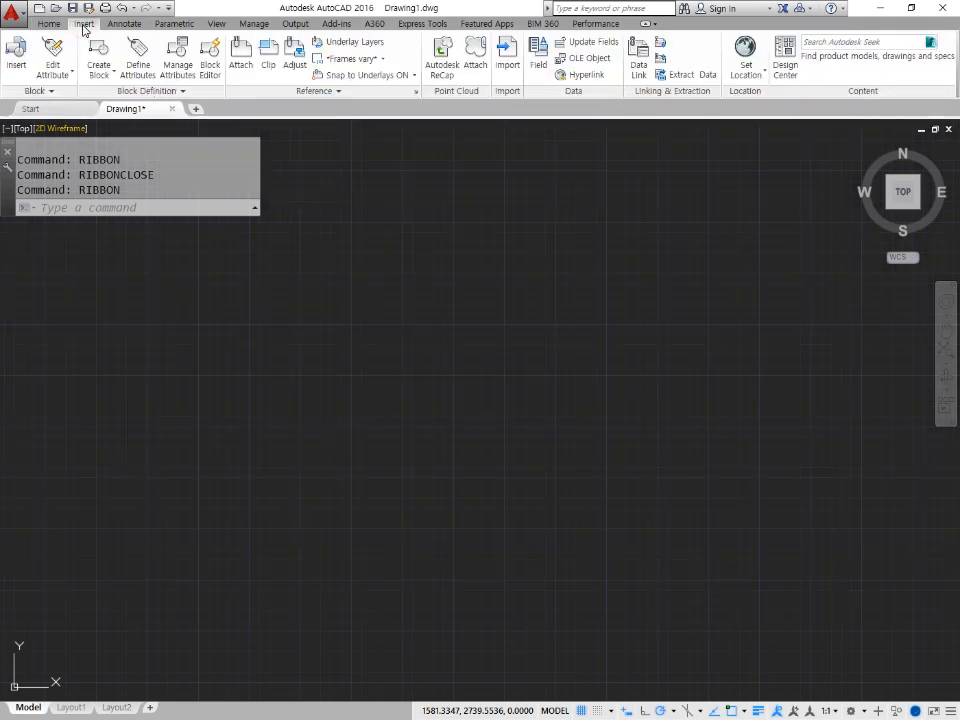
drag(8, 98, 850, 113)
key(Escape)
- Show the Home tools, circle the Annotation group with the screen pen, and clear the marks
click(48, 24)
mouse_move(320, 95)
mouse_down()
mouse_move(235, 86)
mouse_move(240, 48)
mouse_move(352, 52)
mouse_up()
mouse_move(307, 103)
mouse_down()
mouse_move(279, 101)
mouse_move(308, 22)
mouse_move(318, 94)
mouse_move(233, 93)
mouse_up()
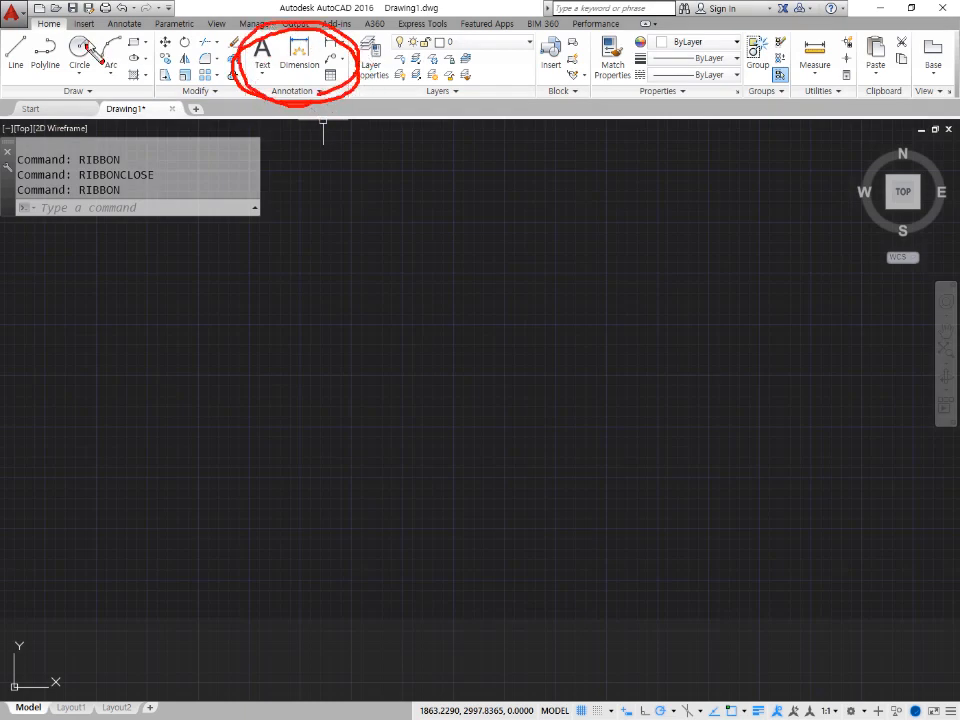
key(Escape)
- Show the Annotate tools, underline their full row of tool groups with the screen pen, and clear the marks
click(124, 23)
drag(8, 89, 918, 118)
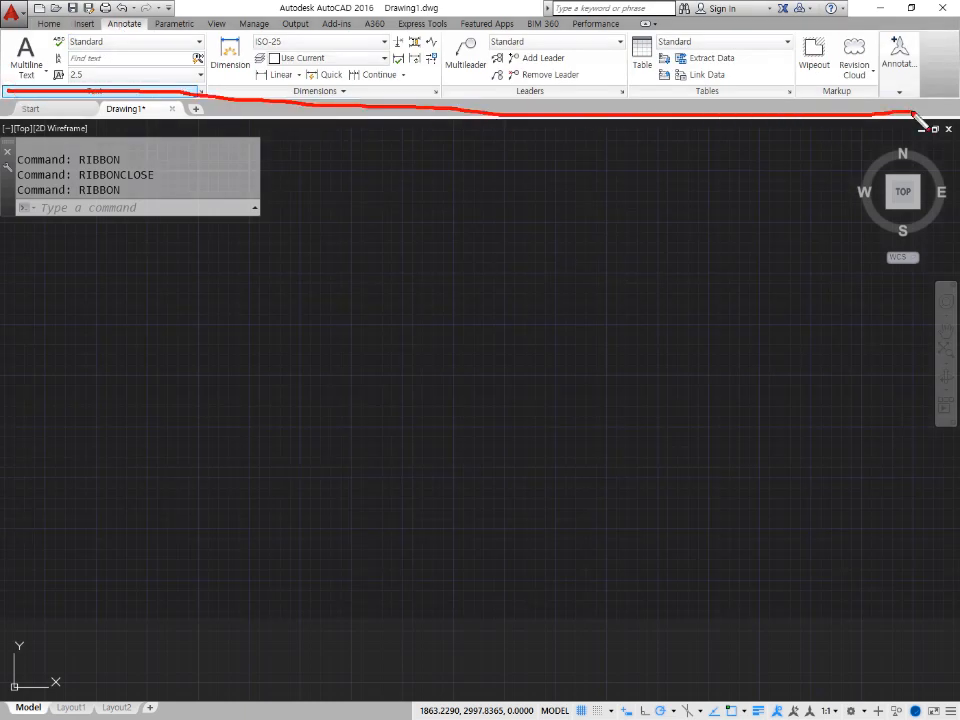
drag(42, 42, 62, 22)
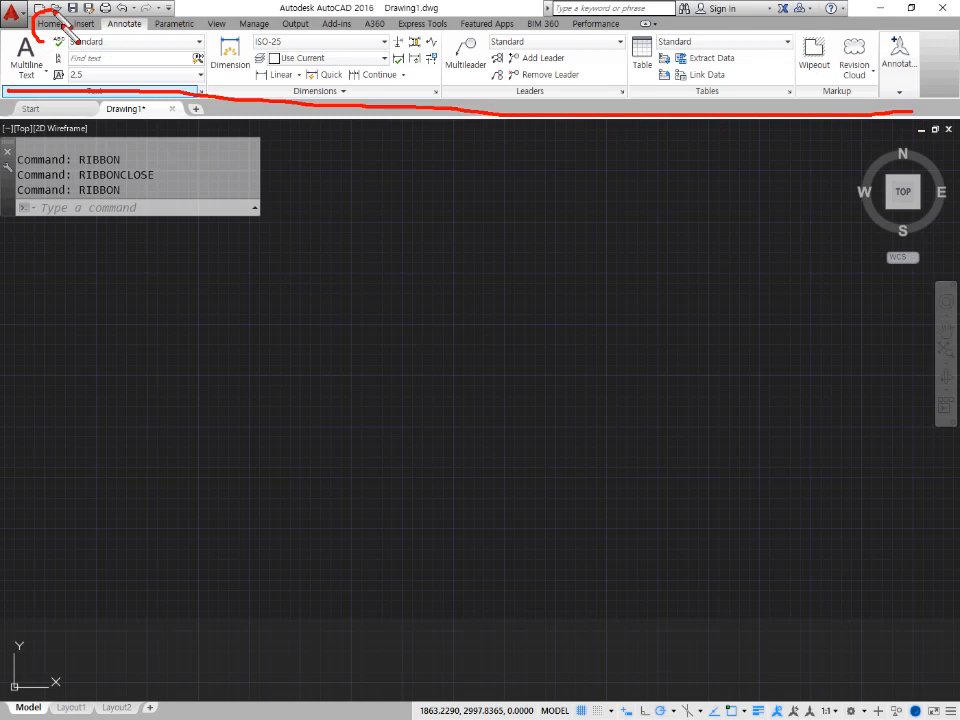
key(Escape)
- Look through every ribbon tool set in order, from Home, Insert and Annotate through to BIM 360 and Performance
click(48, 23)
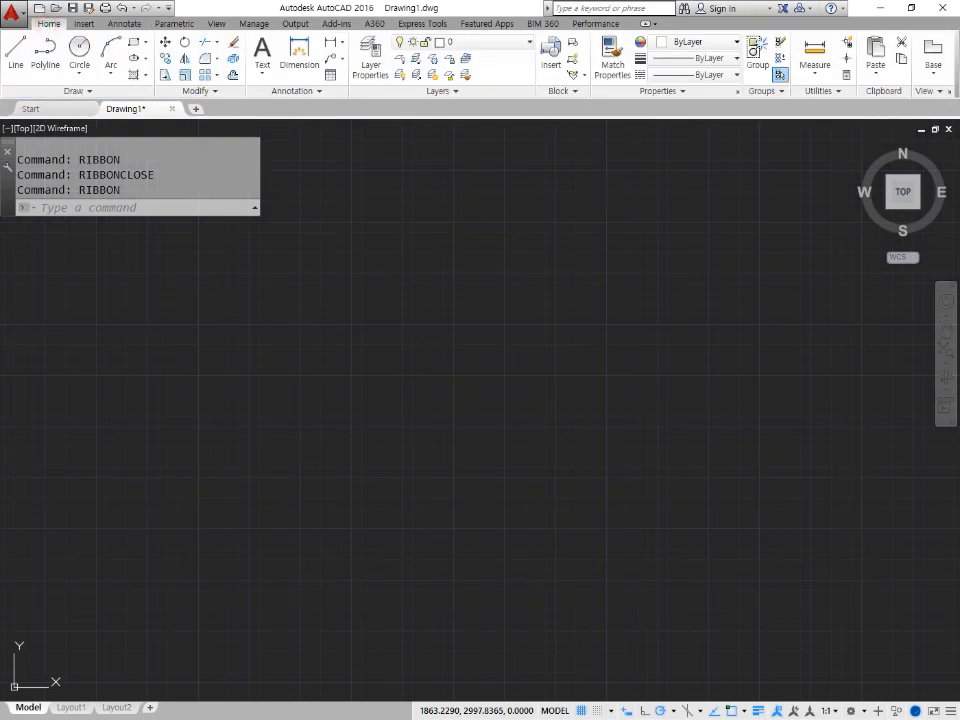
click(84, 24)
click(124, 24)
click(170, 24)
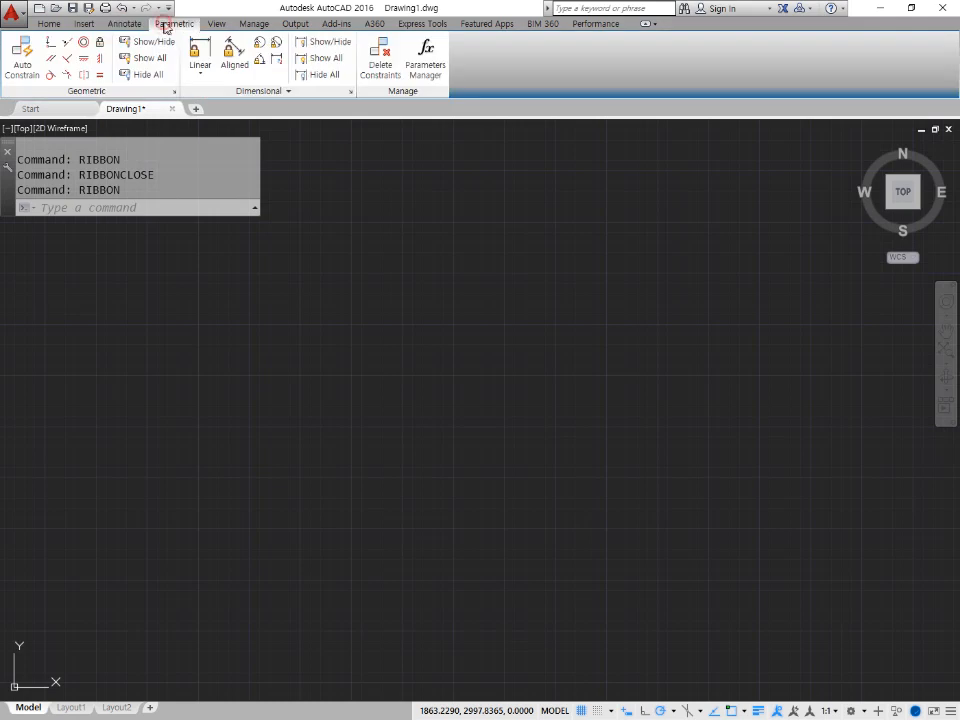
click(214, 24)
click(254, 24)
click(295, 24)
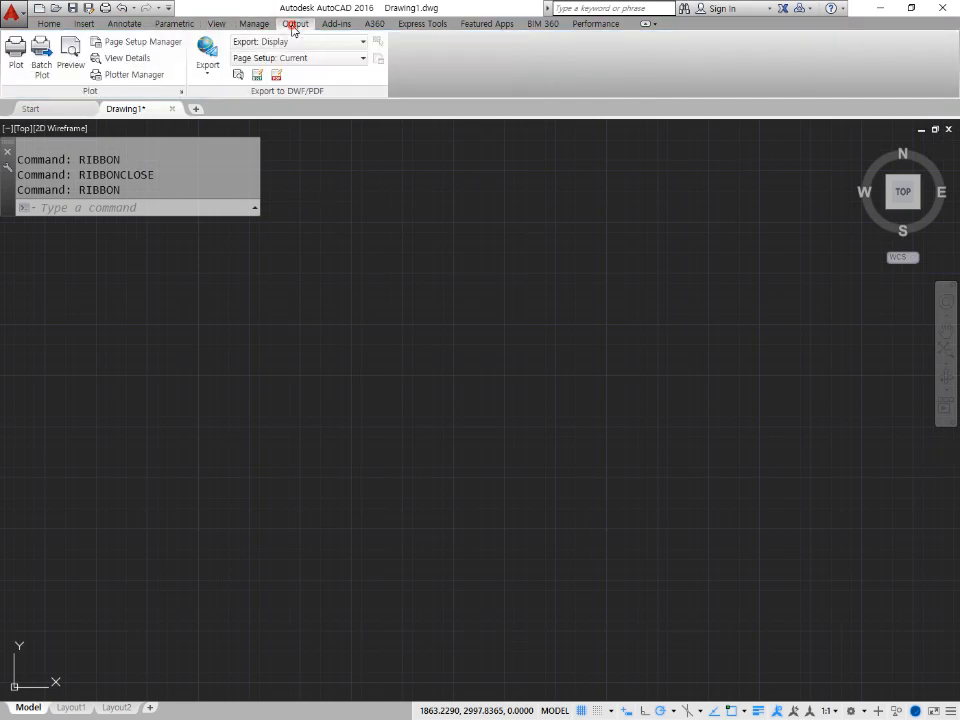
click(330, 25)
click(374, 24)
click(422, 24)
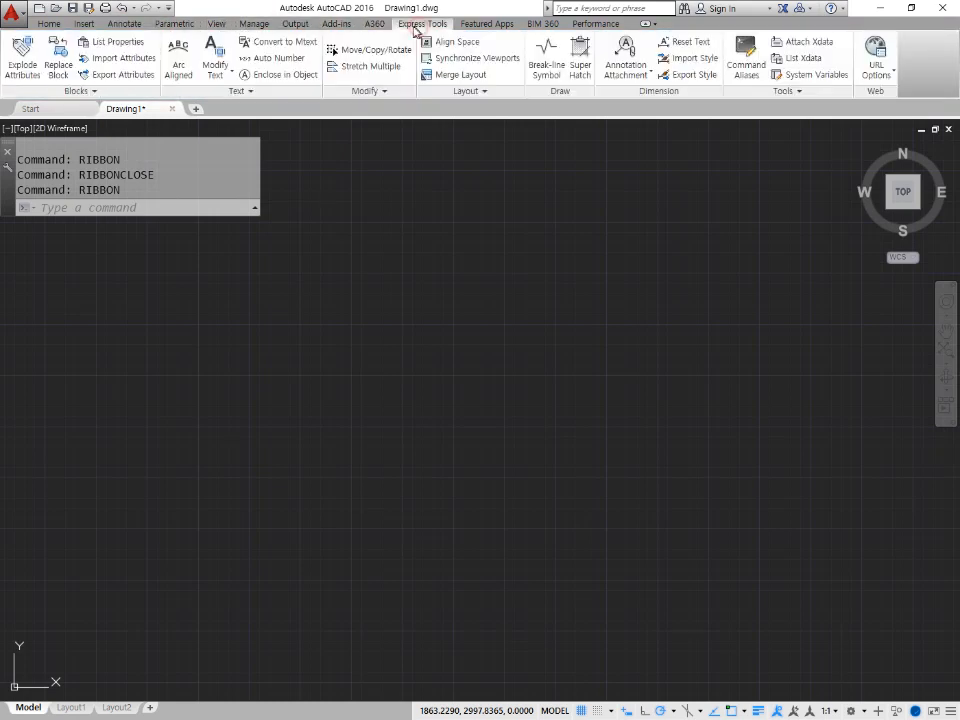
click(462, 24)
click(543, 24)
click(596, 24)
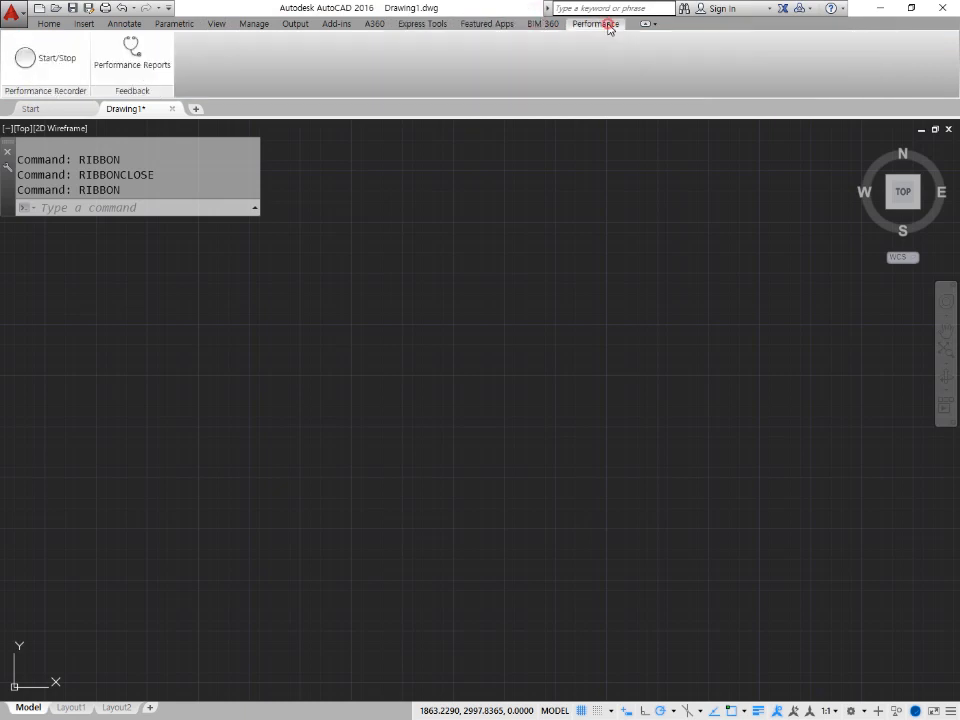
- Revisit the Home, Annotate and Insert tool sets, finishing with the Home tools shown
click(52, 25)
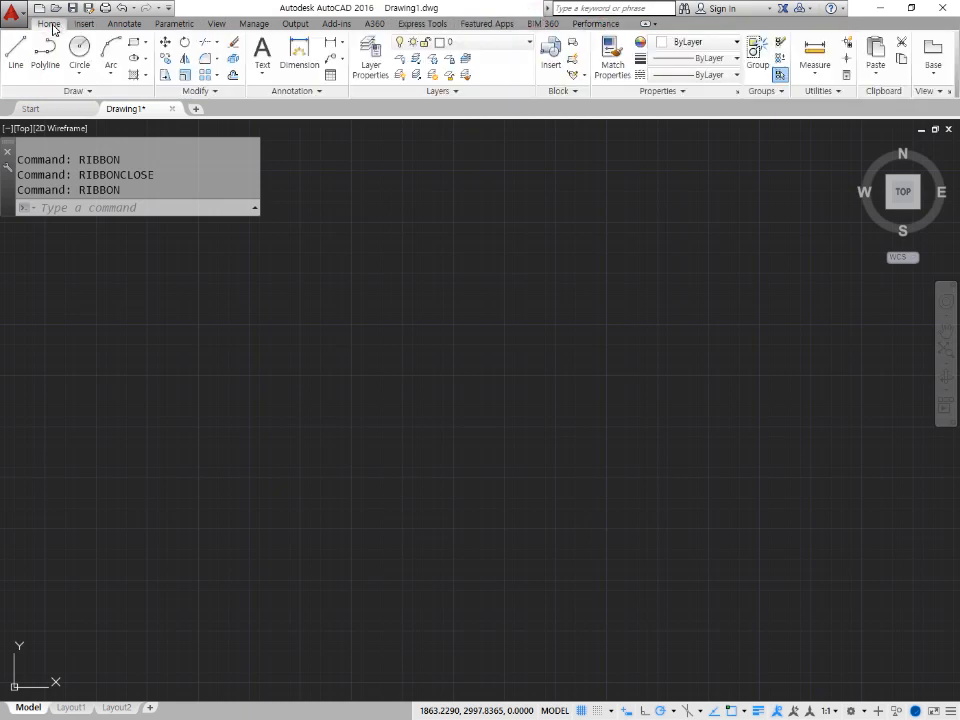
click(118, 25)
click(84, 24)
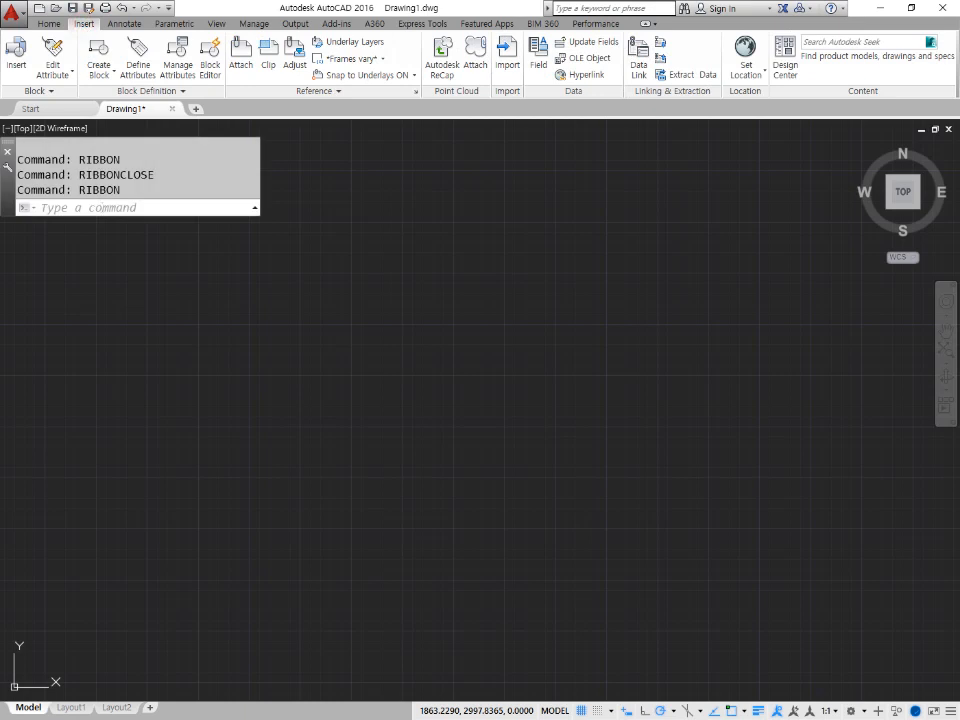
click(49, 24)
click(135, 209)
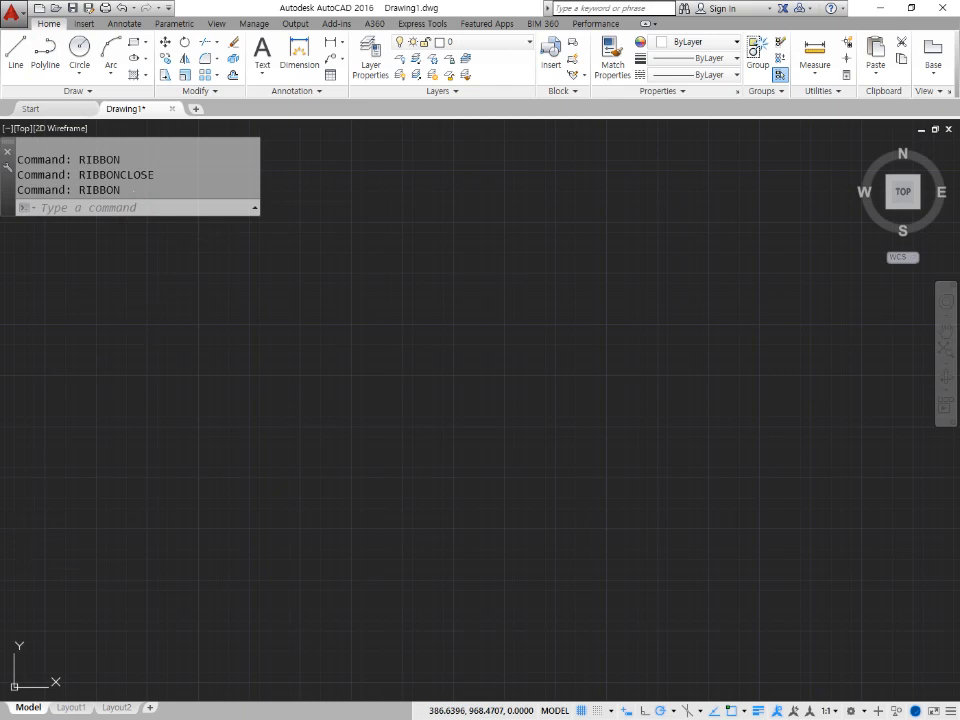
- Switch to Notepad and add "Line (선그리기)" after a blank line at the end of the notes, followed by new empty lines
key(alt+Tab)
click(744, 540)
key(Return)
key(Return)
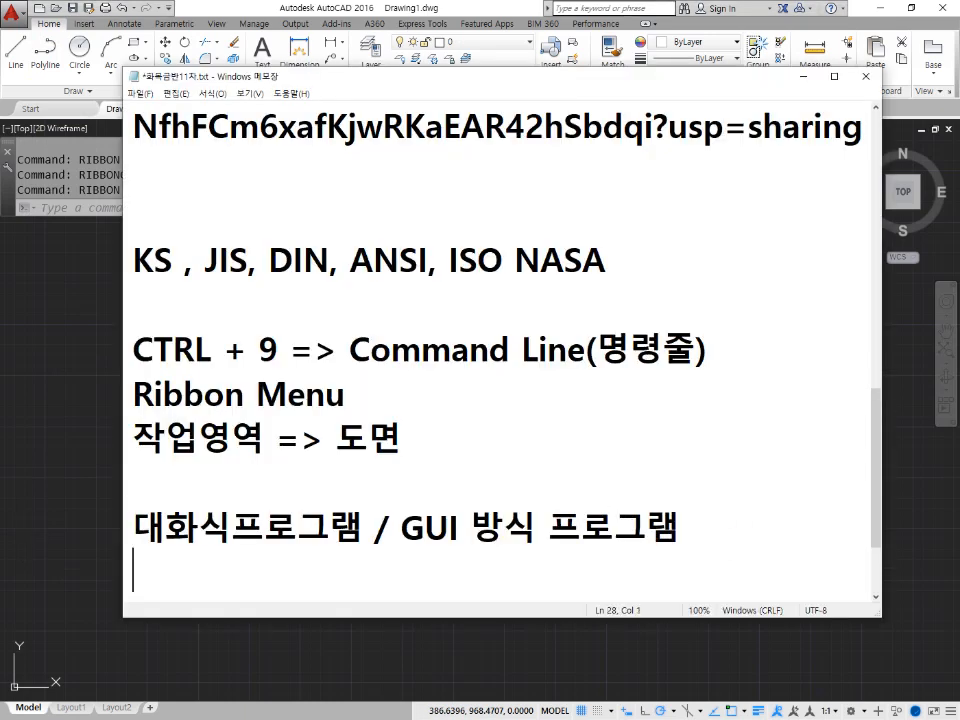
text(Line)
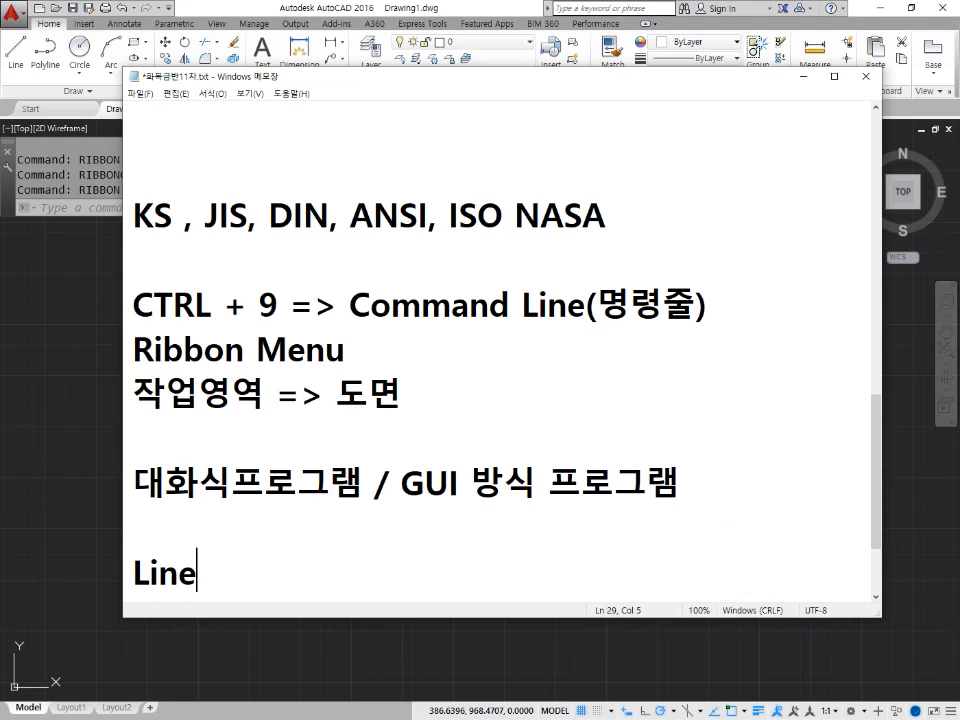
text( (선그리기))
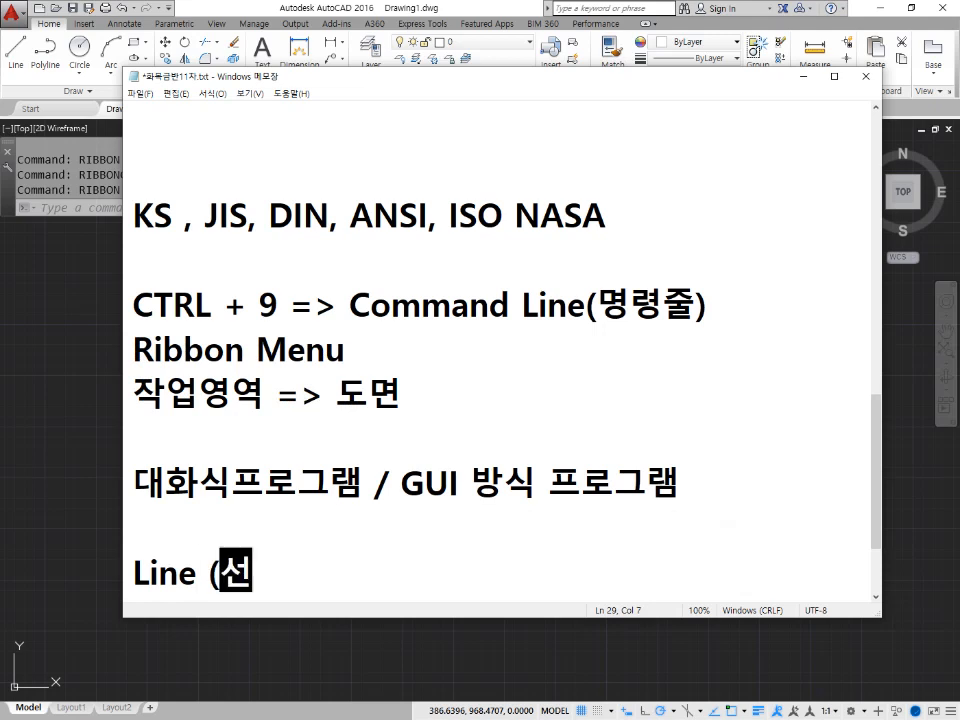
key(Return)
key(Return)
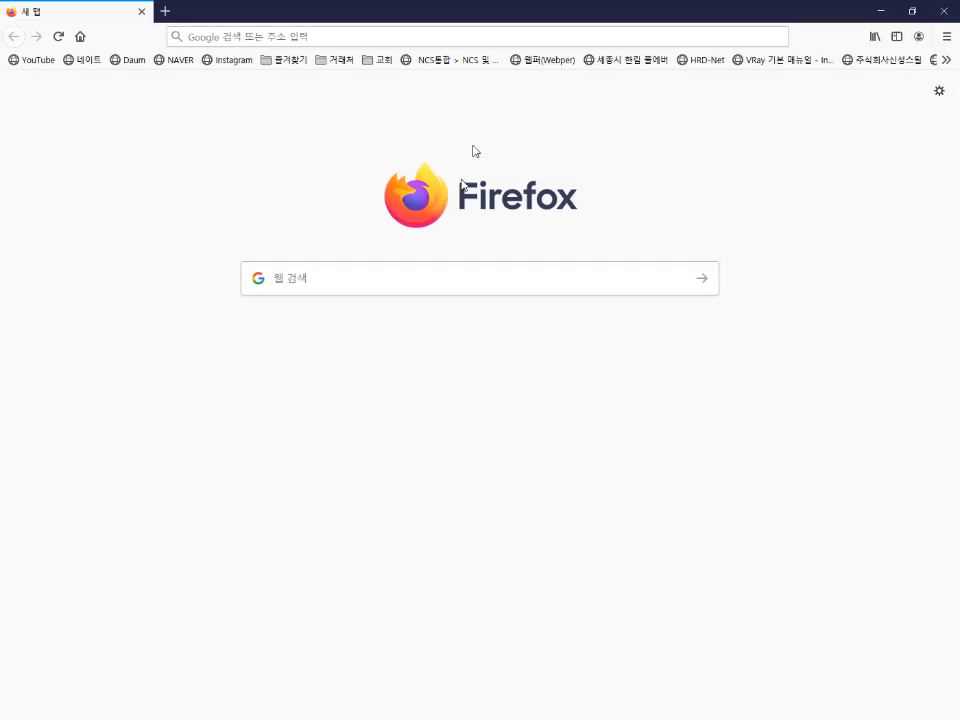
- Switch to Firefox, search Google for "설계도구" and browse the image results
click(421, 31)
text(tj)
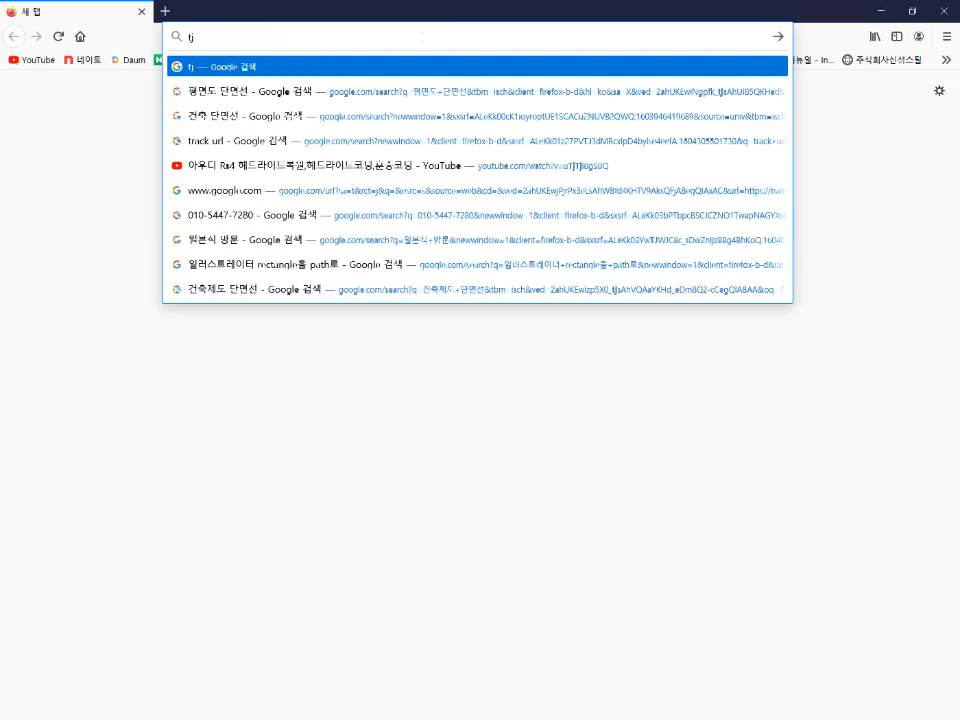
key(BackSpace)
key(BackSpace)
text(설게)
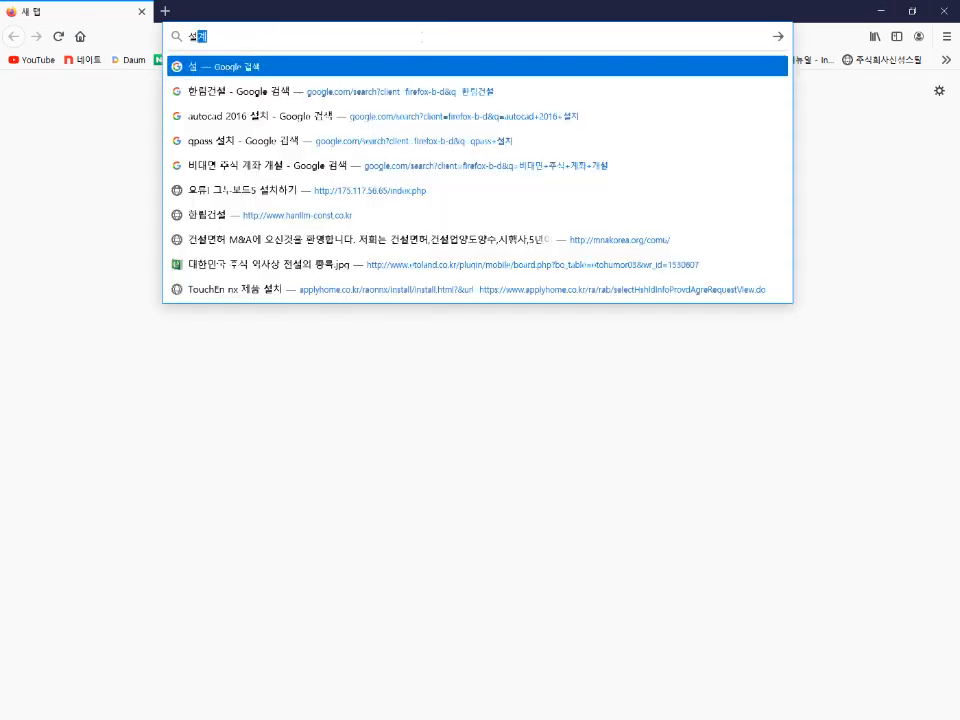
text(계도구)
key(Return)
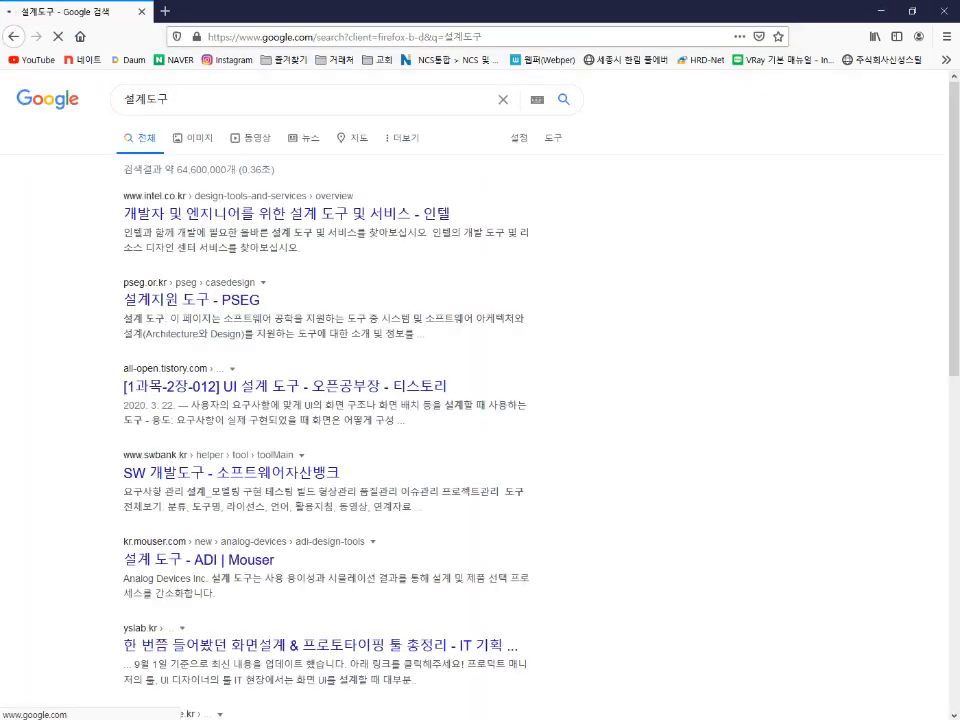
click(201, 138)
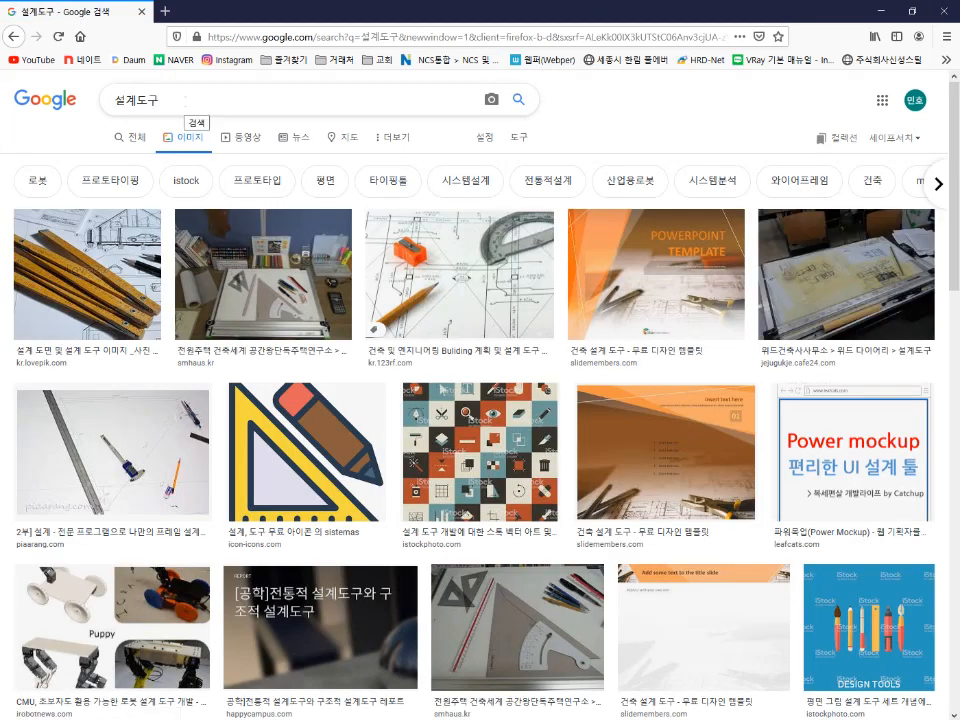
scroll(345, 512, down, 4)
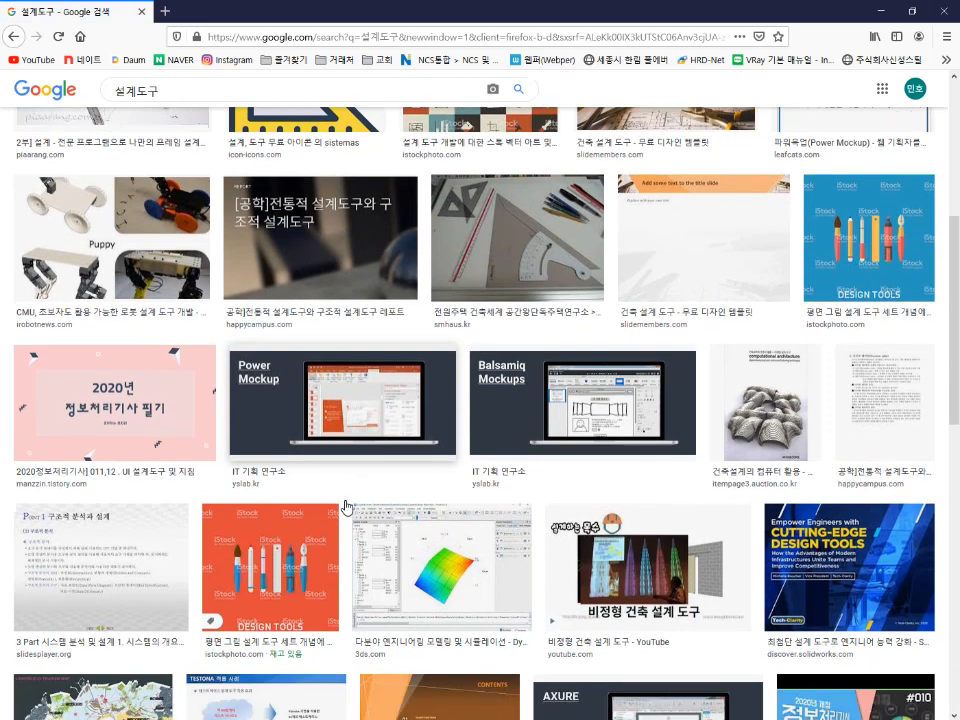
scroll(346, 507, up, 4)
- Search Google Images for "제도용품" and preview the B Type Set picture and the "제도용품 목록" chart
drag(165, 103, 90, 124)
text(제도용품)
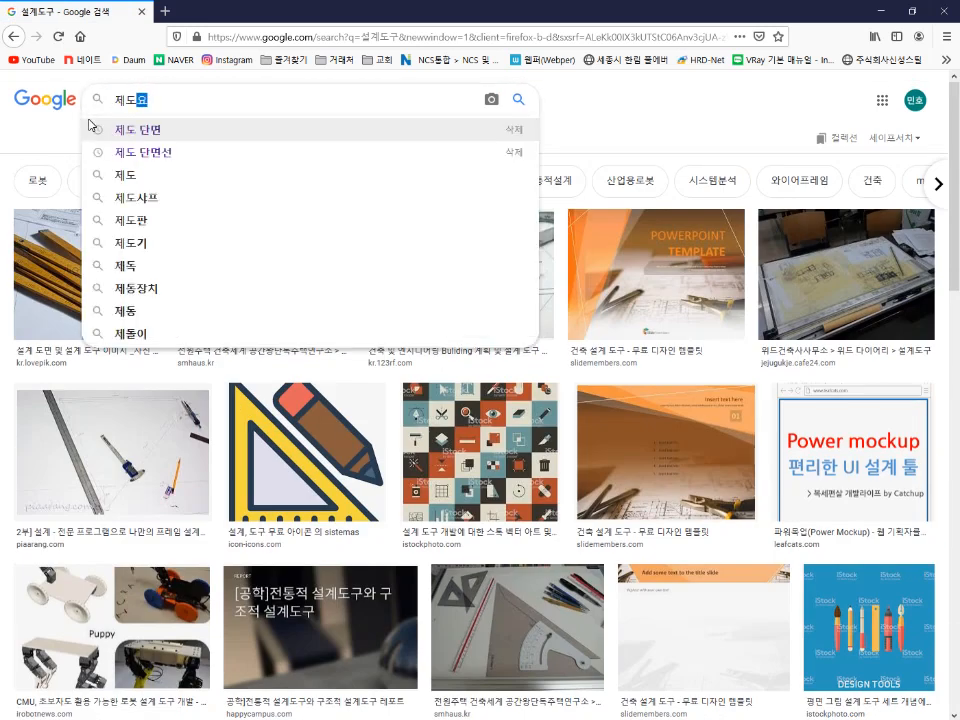
key(Return)
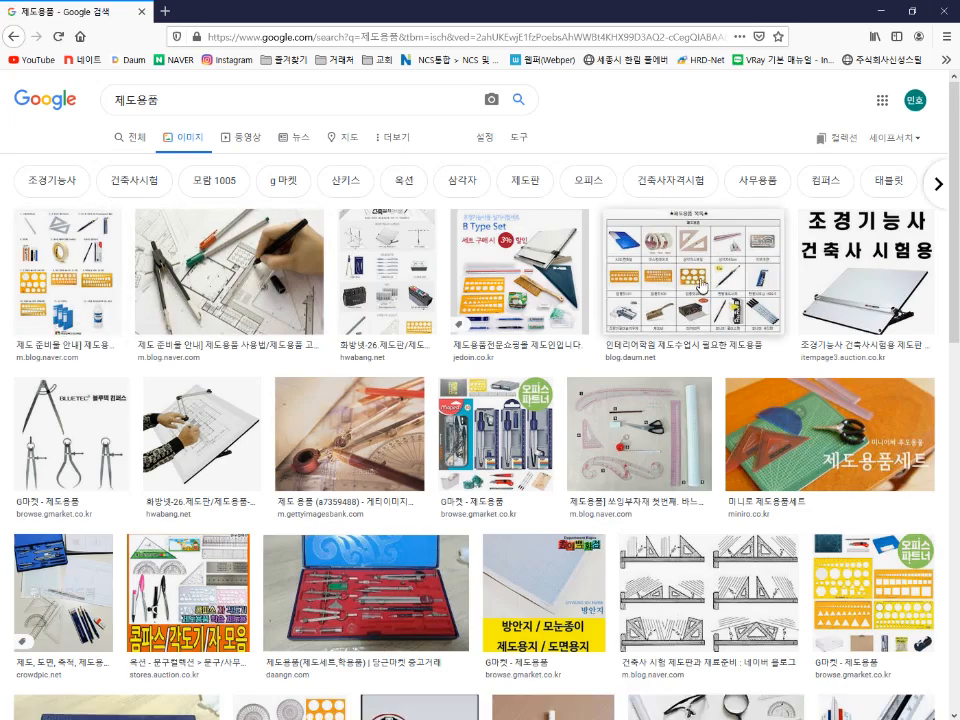
click(517, 268)
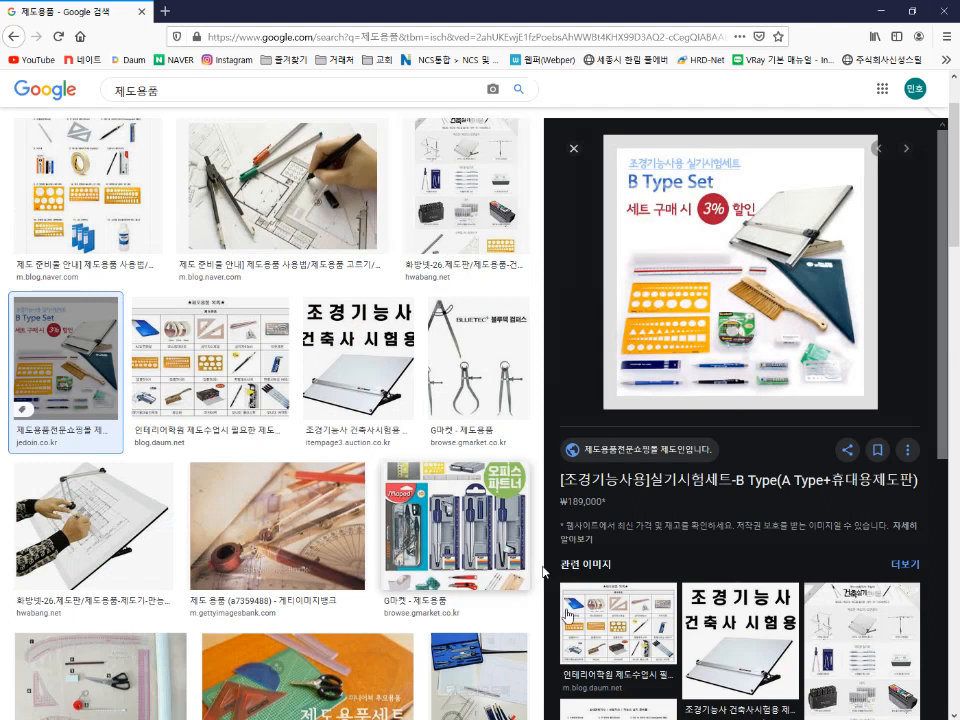
click(226, 362)
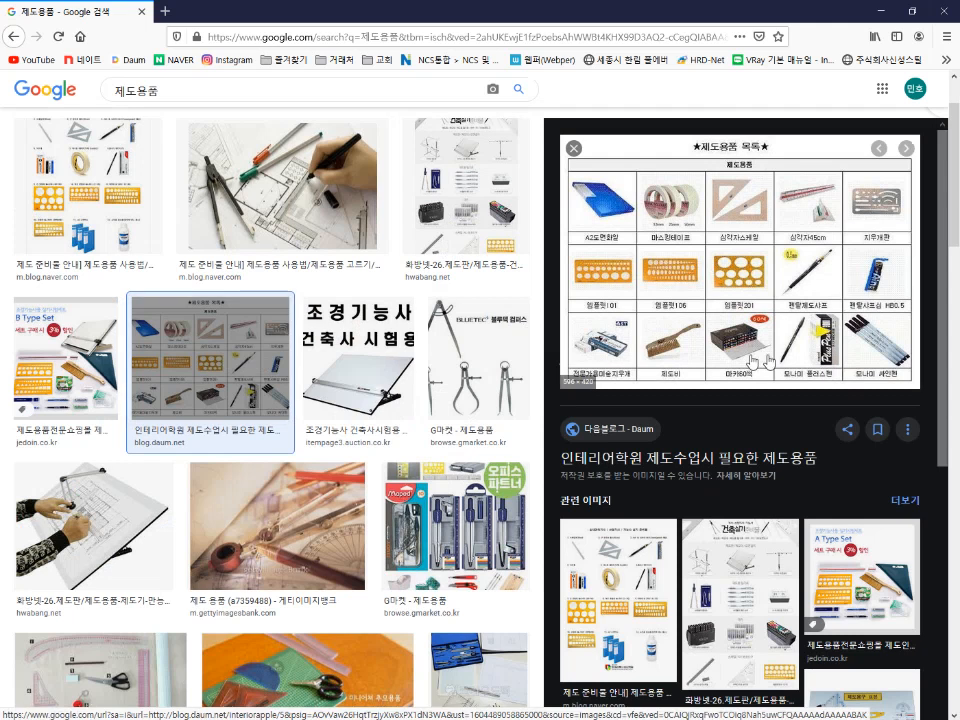
- Open the source blog page of the drafting-supplies chart in a new tab, enlarge the chart and zoom the page to 170 %
right_click(746, 276)
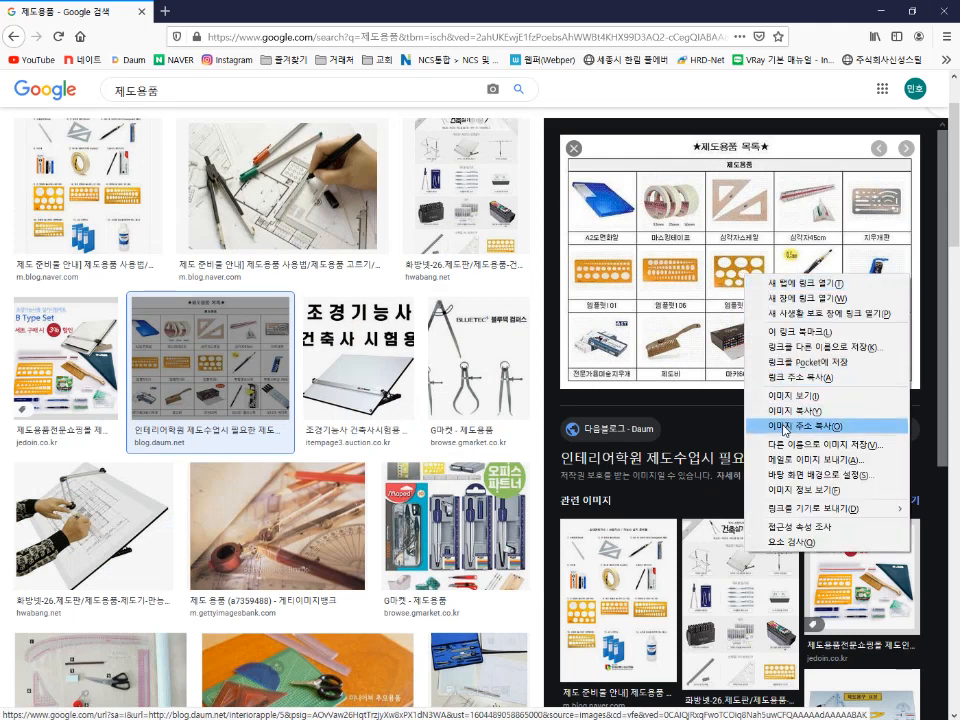
click(702, 284)
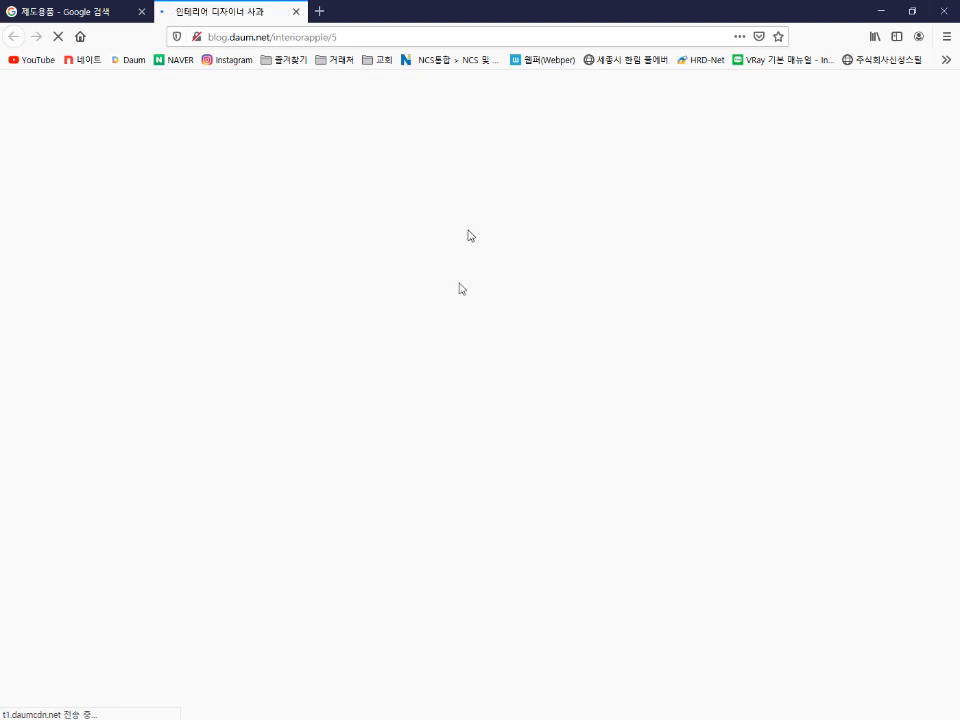
click(509, 505)
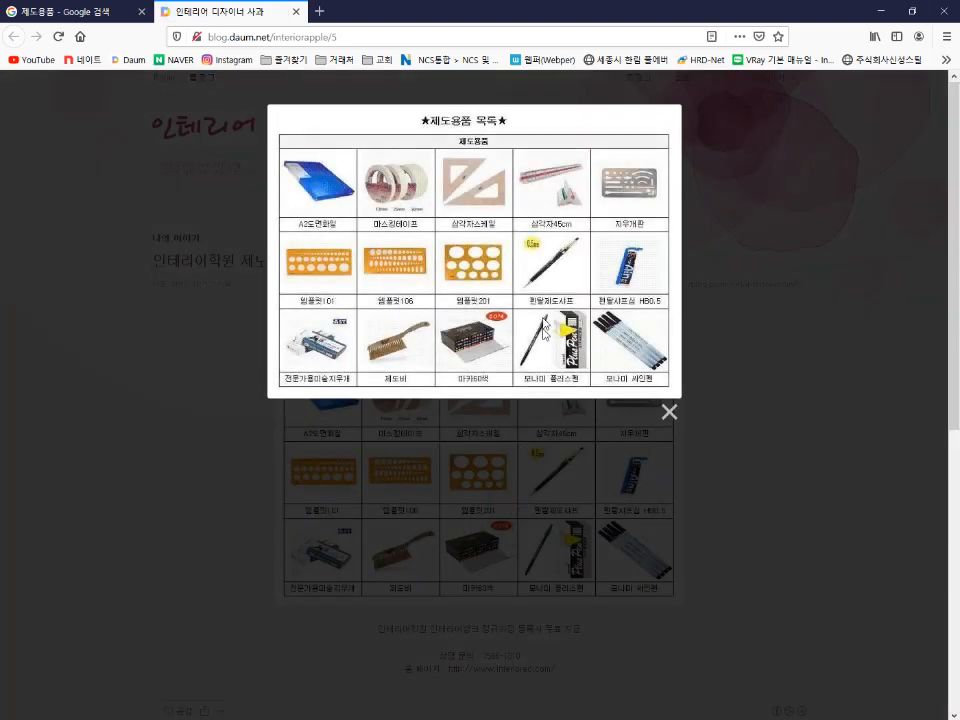
ctrl+scroll(516, 268, up, 3)
ctrl+scroll(516, 268, up, 2)
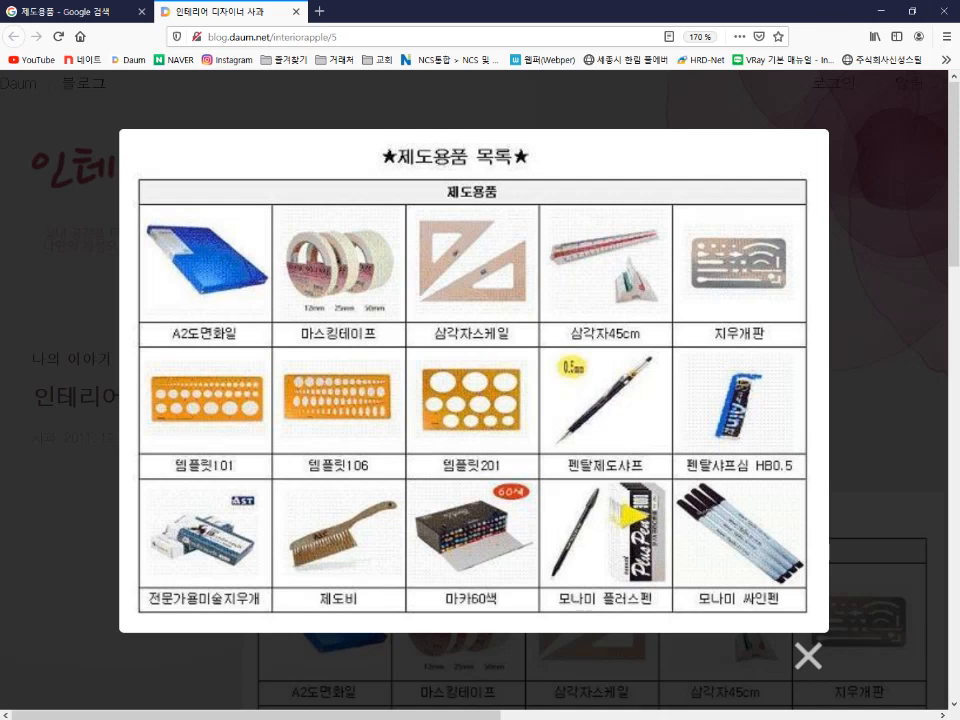
- Switch to Notepad and begin a Circle entry with "Circle(" directly below "Line (선그리기)"
key(alt+Tab)
click(407, 510)
text(ㅊ)
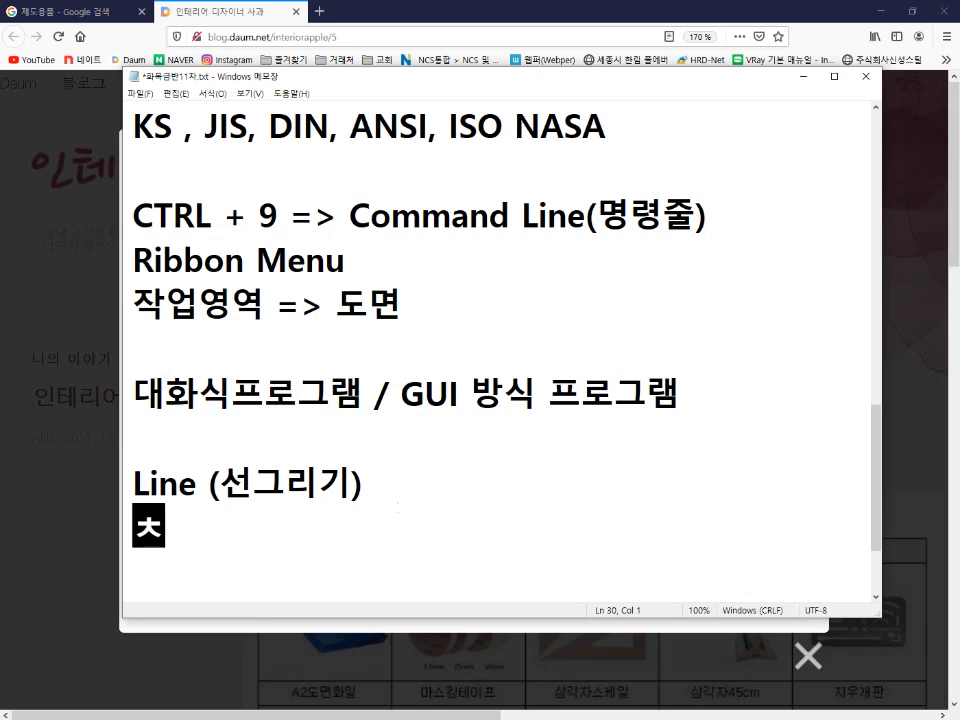
key(BackSpace)
text(Circle()
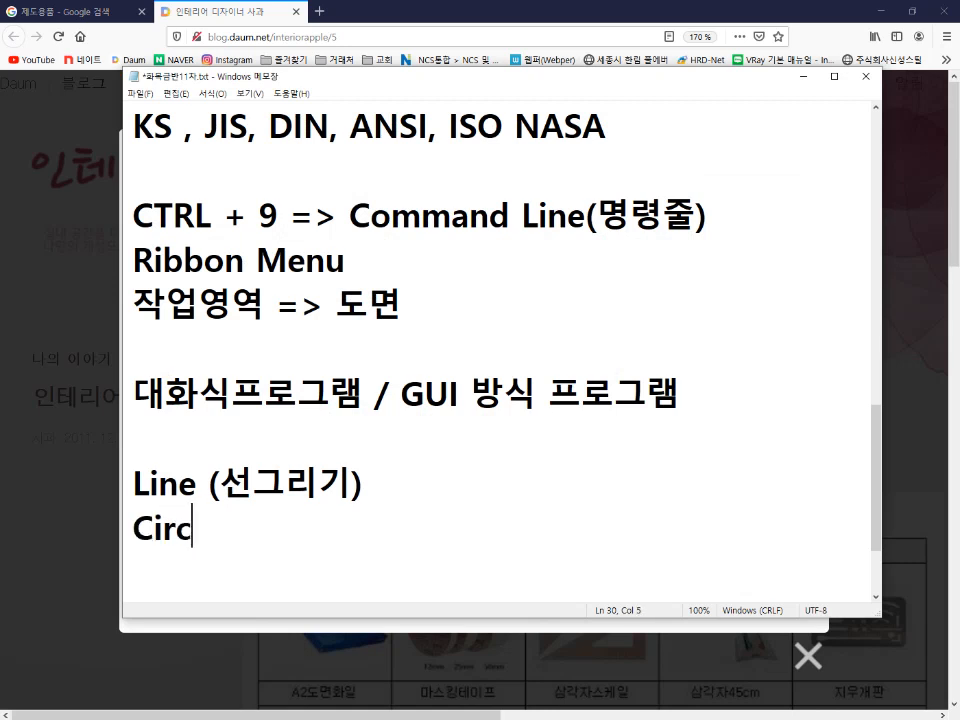